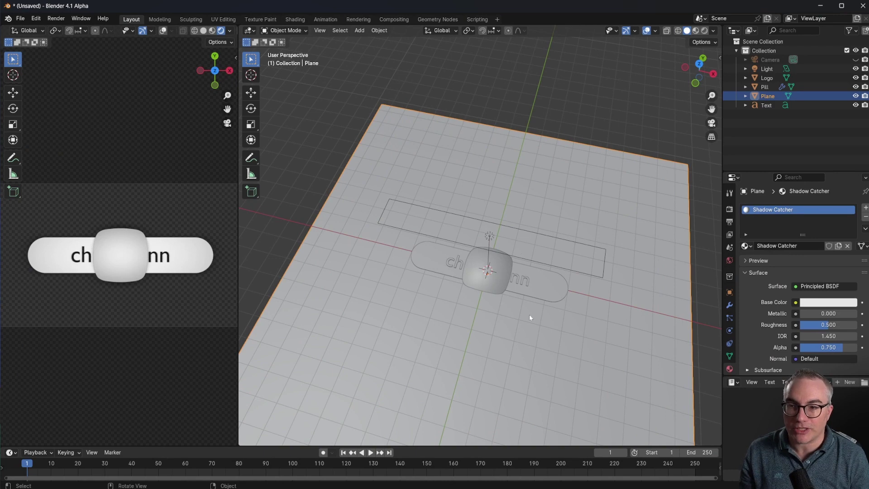
# Step: Select the rounded Logo object and save the project as rec01.blend
pyautogui.scroll(3, 529, 319)
pyautogui.click(529, 290)
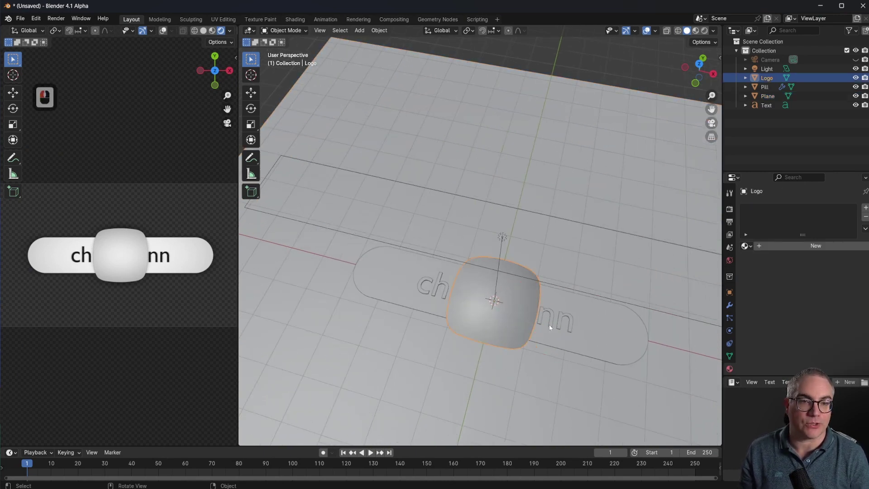
pyautogui.hotkey('ctrl', 's')
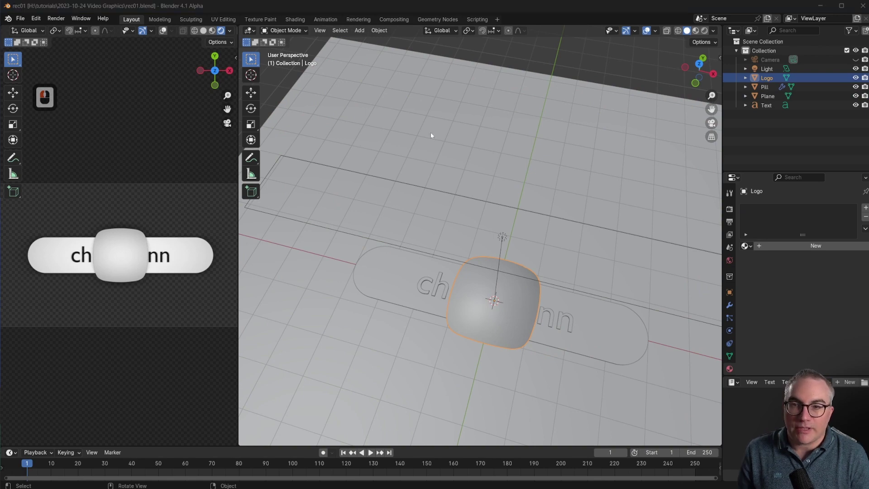
# Step: Switch to the Shading workspace and show the scene through the camera in Rendered shading
pyautogui.click(294, 19)
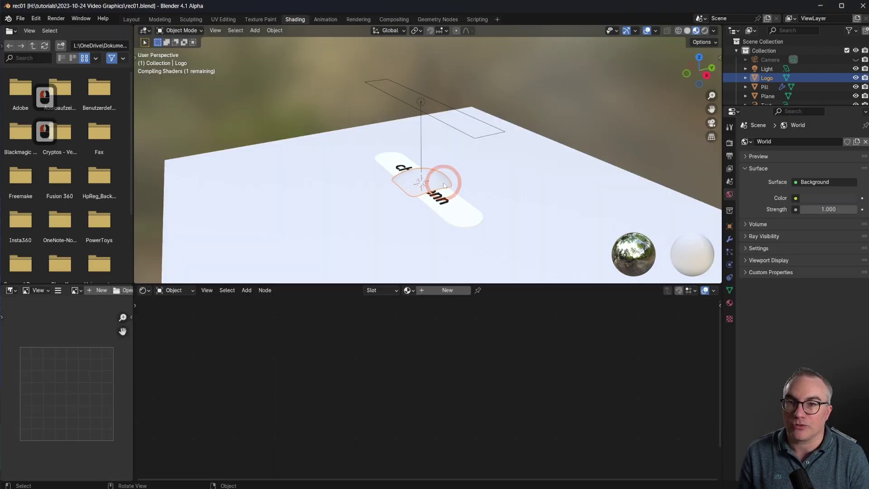
pyautogui.moveTo(480, 245)
pyautogui.mouseDown(button='middle')
pyautogui.moveTo(494, 249)
pyautogui.moveTo(544, 206)
pyautogui.mouseUp(button='middle')
pyautogui.press('KP_0')
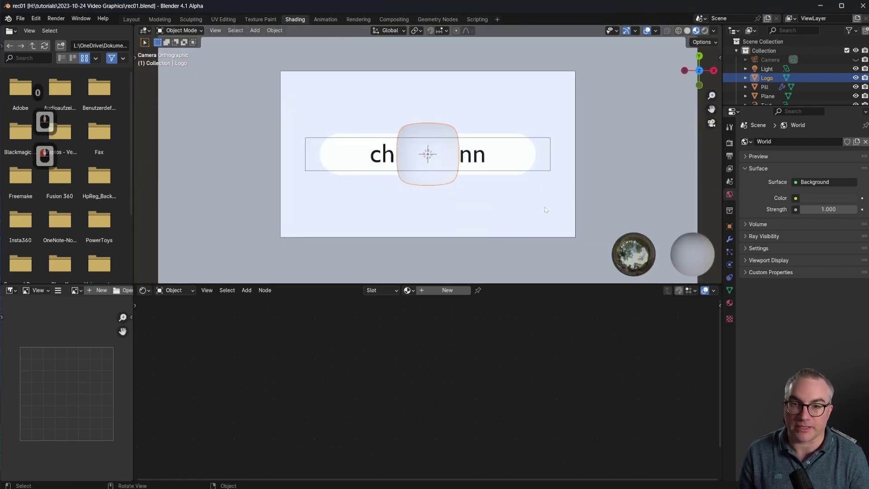
pyautogui.click(704, 30)
pyautogui.click(704, 31)
pyautogui.scroll(3, 388, 178)
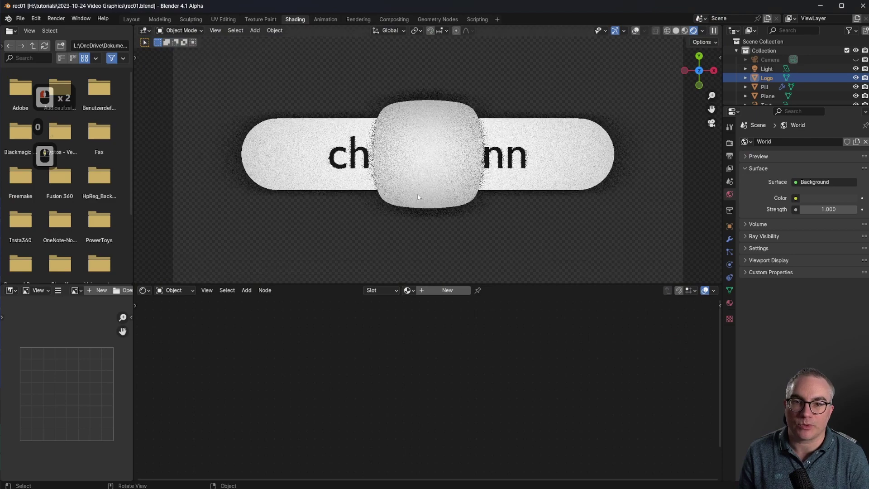
pyautogui.scroll(-3, 417, 194)
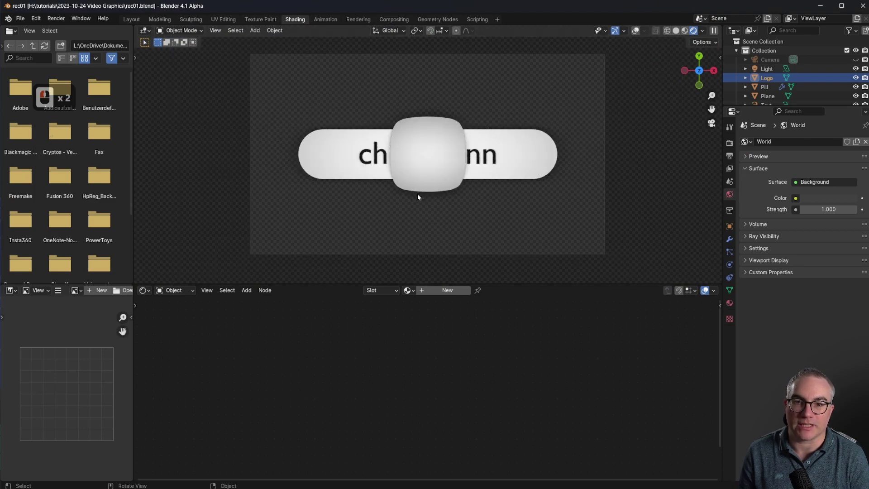
pyautogui.click(431, 152)
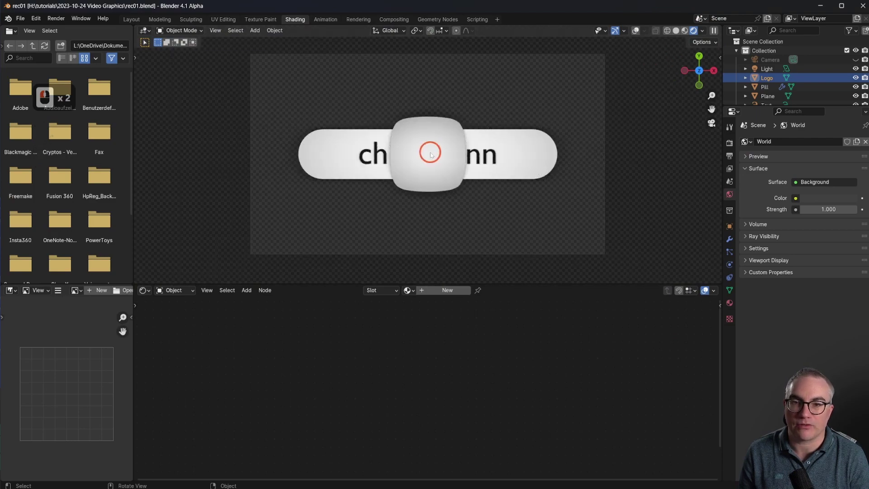
pyautogui.click(453, 248)
pyautogui.click(431, 155)
pyautogui.click(475, 198)
pyautogui.click(441, 176)
pyautogui.click(429, 167)
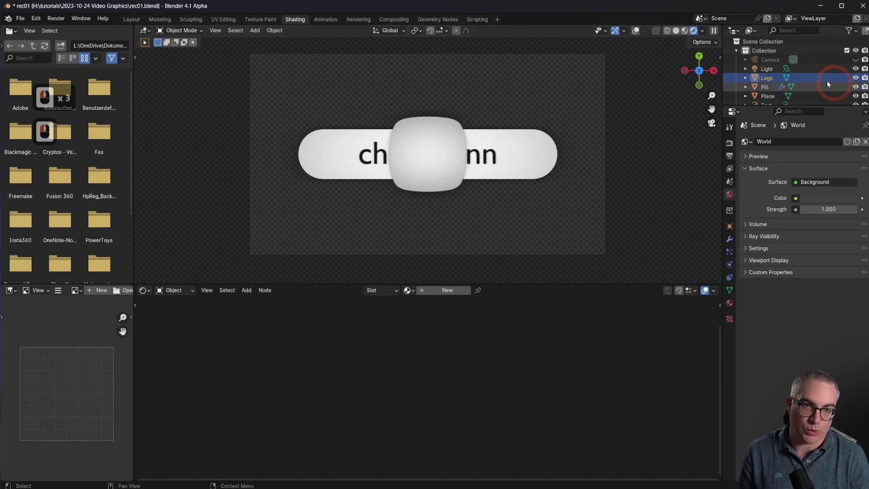
# Step: Enlarge the shader editor, create a new material for the Logo object and reposition its Principled BSDF and Material Output nodes
pyautogui.scroll(-1, 788, 80)
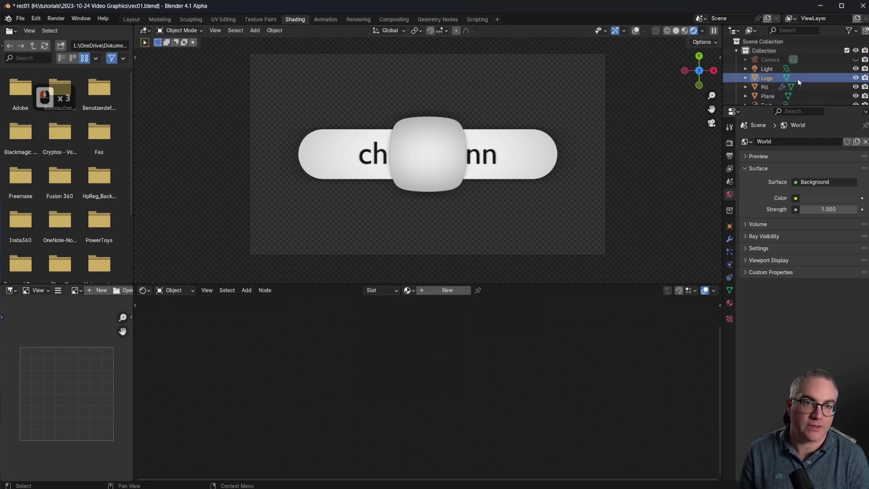
pyautogui.moveTo(447, 283); pyautogui.dragTo(451, 240)
pyautogui.click(730, 303)
pyautogui.click(794, 176)
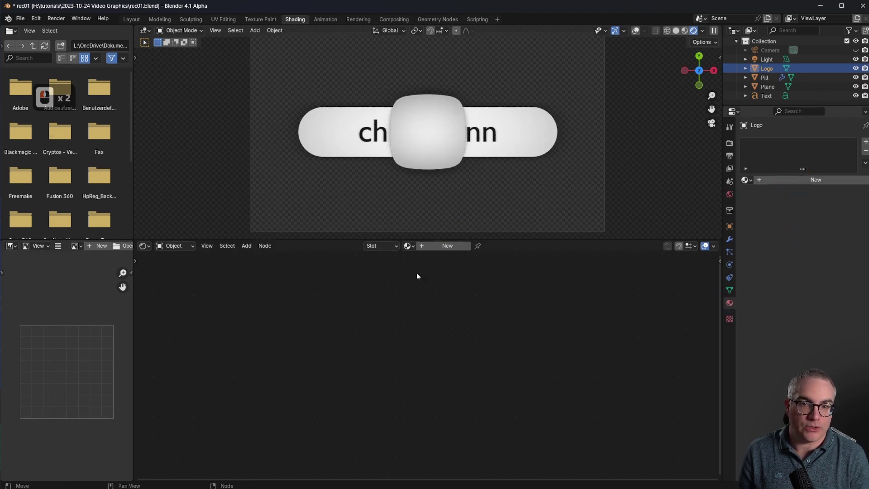
pyautogui.click(431, 245)
pyautogui.moveTo(409, 334); pyautogui.dragTo(534, 381)
pyautogui.moveTo(476, 291); pyautogui.dragTo(500, 316)
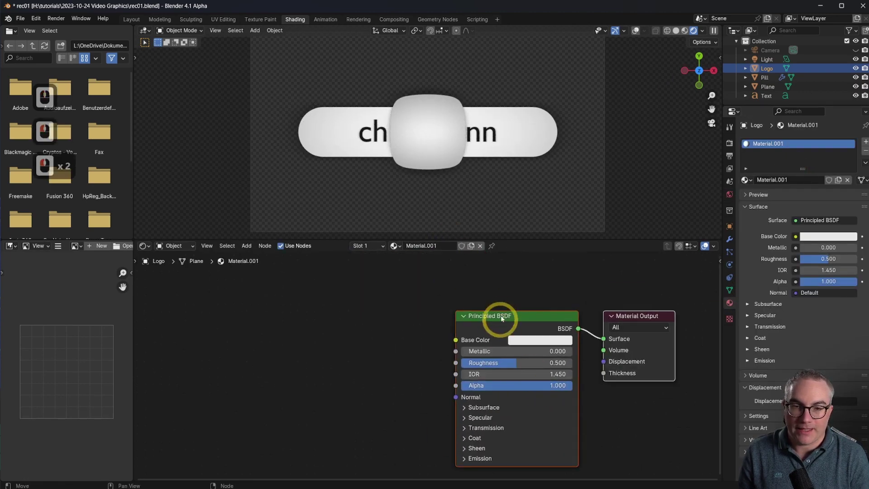
# Step: Add an image texture setup with Mapping and Texture Coordinate nodes to the Principled BSDF using Node Wrangler
pyautogui.click(502, 317)
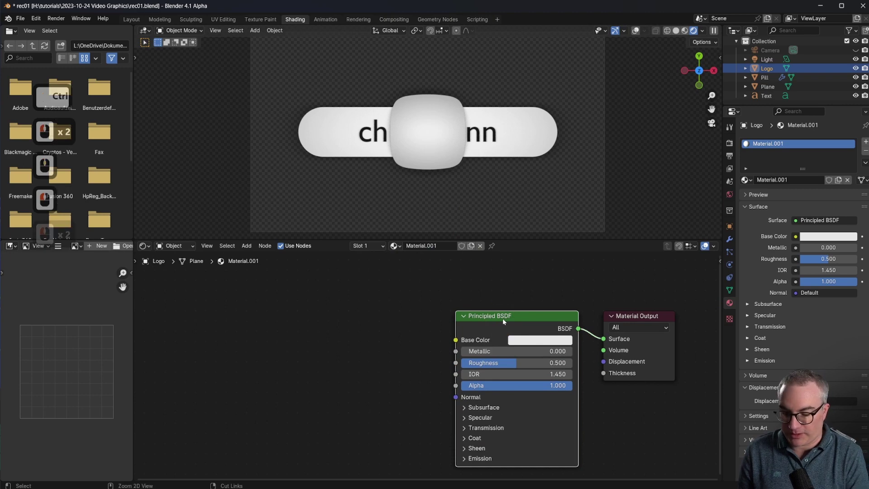
pyautogui.click(523, 321)
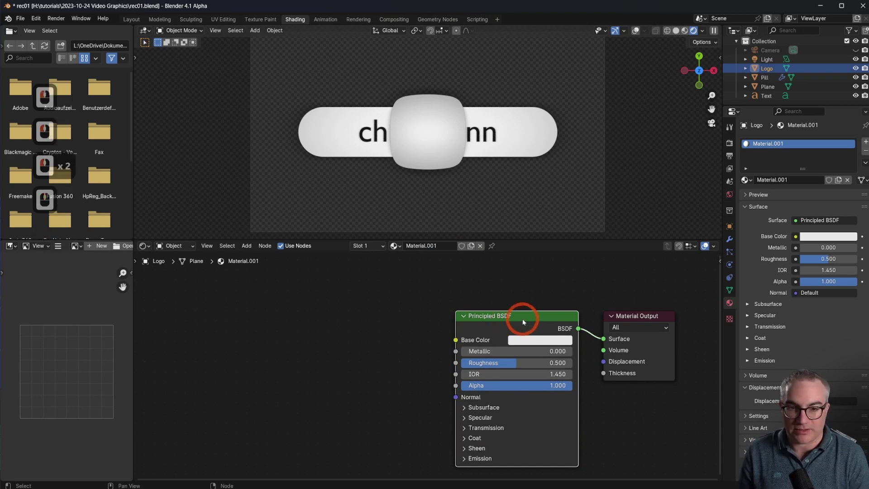
pyautogui.hotkey('ctrl', 't')
pyautogui.moveTo(357, 328); pyautogui.dragTo(398, 292, button='middle')
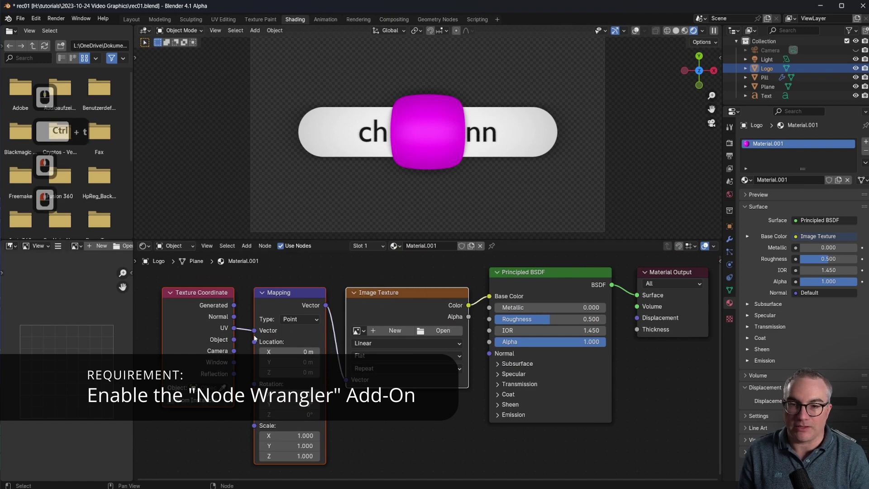
pyautogui.click(284, 292)
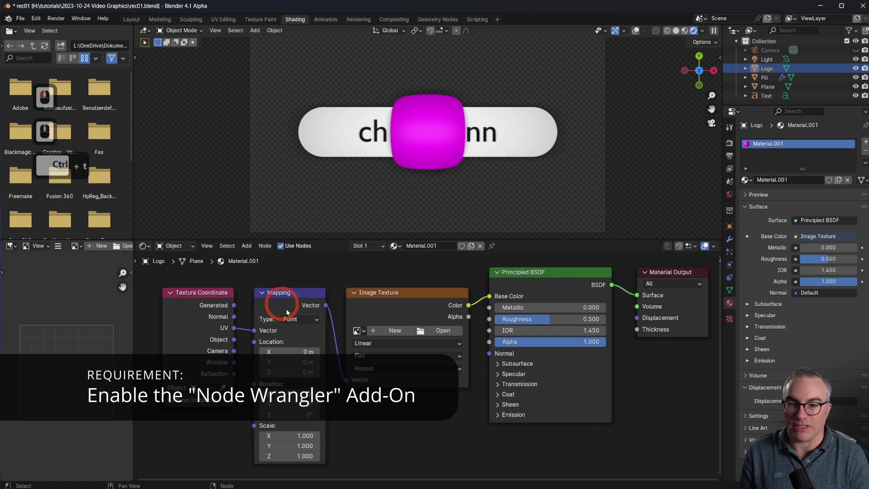
pyautogui.click(406, 293)
pyautogui.click(531, 276)
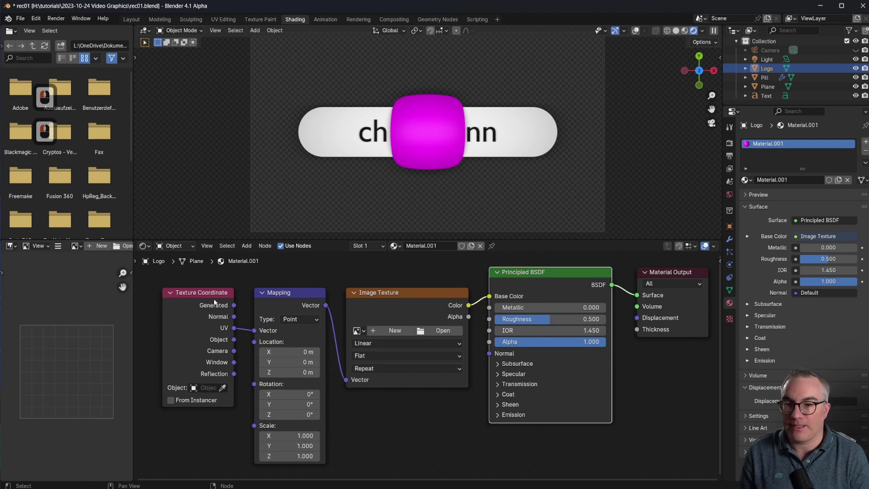
pyautogui.click(206, 297)
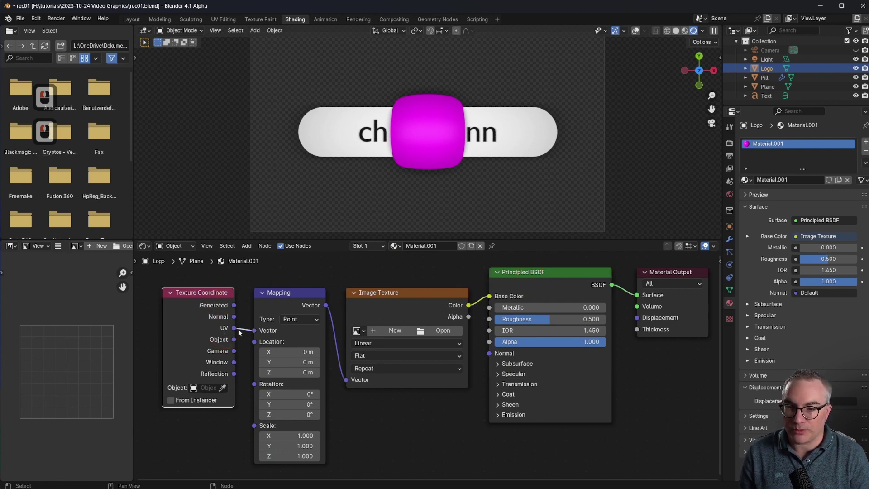
# Step: Delete the Mapping node while keeping its link, and move the Texture Coordinate and Image Texture nodes closer together
pyautogui.click(292, 293)
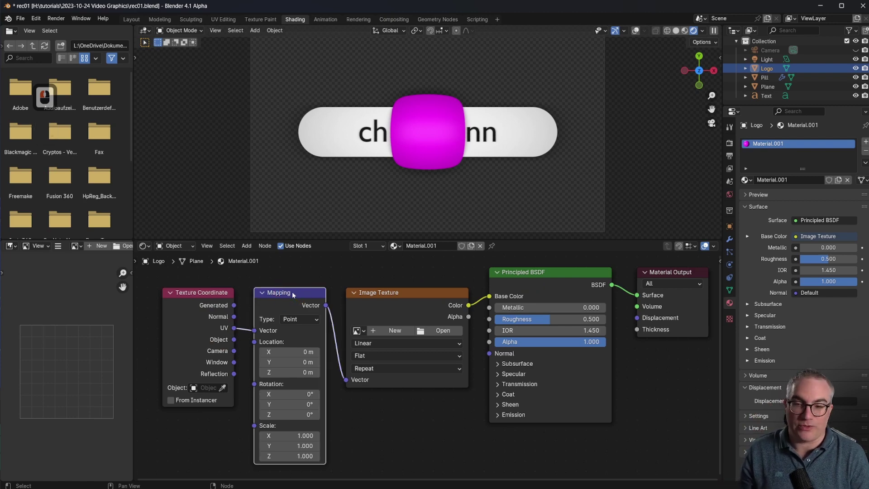
pyautogui.hotkey('alt', 'x')
pyautogui.click(299, 311)
pyautogui.hotkey('ctrl', 'x')
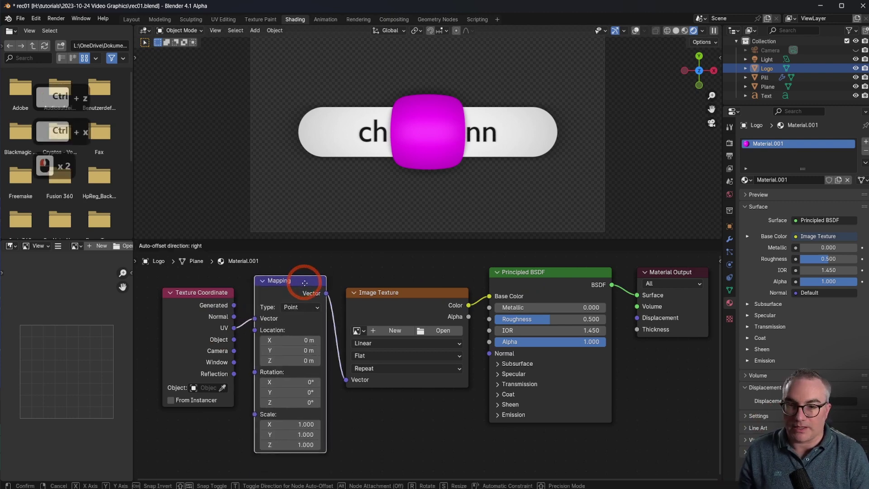
pyautogui.hotkey('ctrl', 'z')
pyautogui.hotkey('ctrl', 'x')
pyautogui.moveTo(229, 324); pyautogui.dragTo(267, 323)
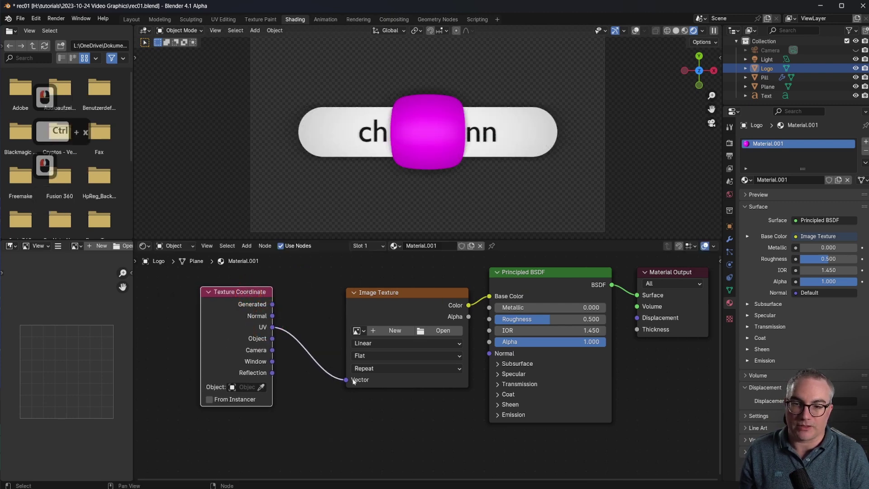
pyautogui.moveTo(453, 293); pyautogui.dragTo(436, 293)
# Step: Load yt_icon_rgb.png into the Image Texture node and shift the Texture Coordinate node nearer to it
pyautogui.scroll(1, 405, 338)
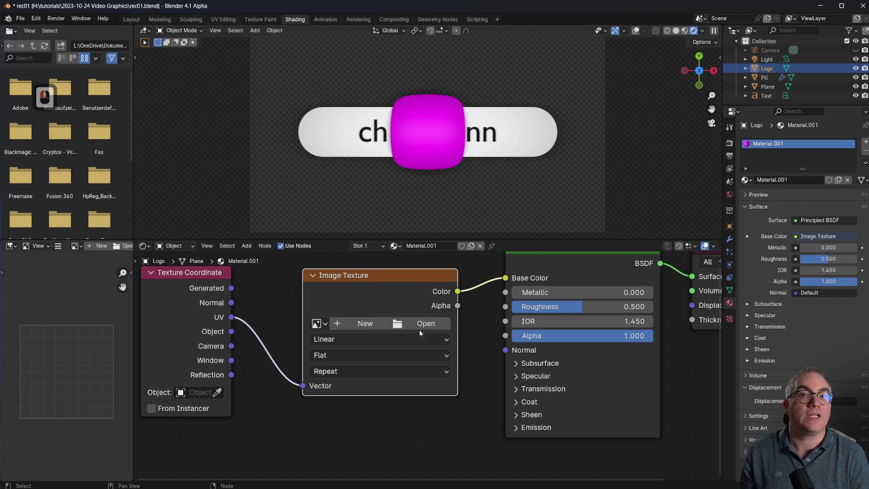
pyautogui.click(421, 323)
pyautogui.click(346, 323)
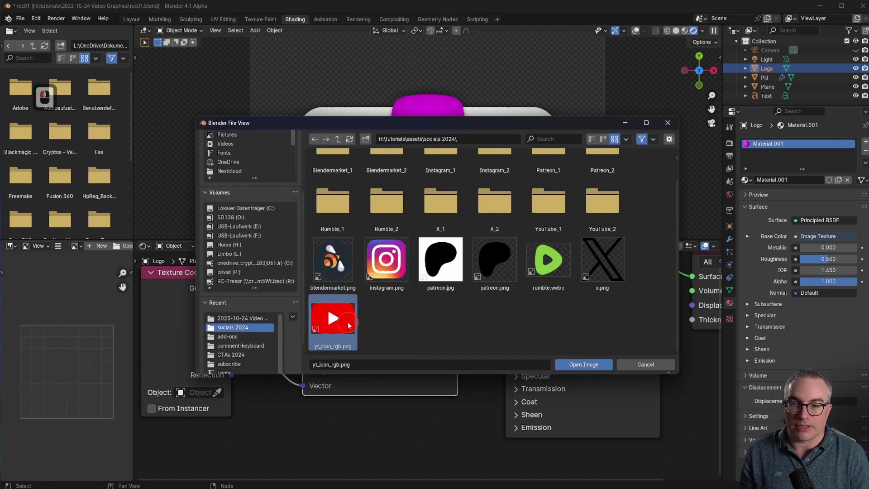
pyautogui.click(584, 365)
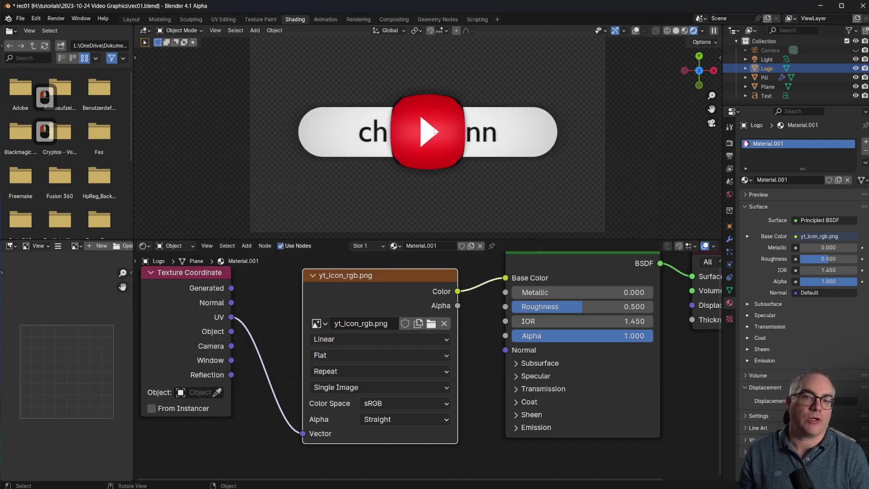
pyautogui.moveTo(216, 278); pyautogui.dragTo(250, 289)
pyautogui.click(423, 279)
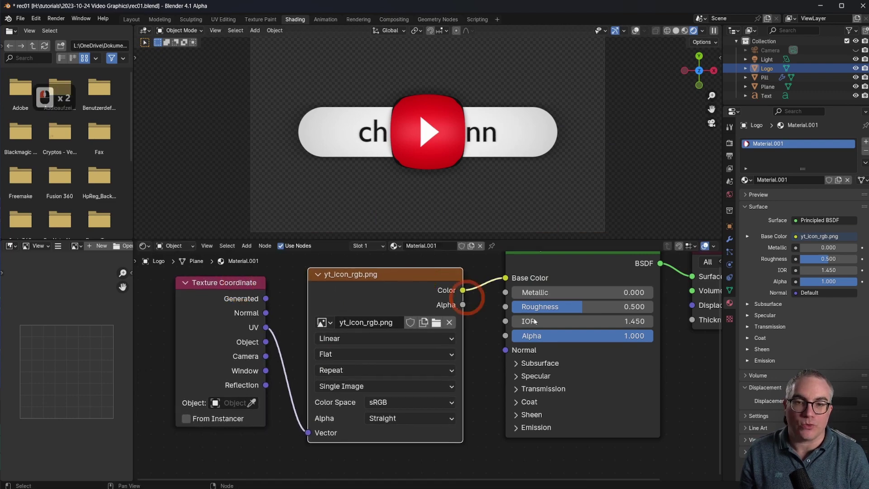
pyautogui.scroll(-2, 441, 316)
pyautogui.moveTo(592, 340); pyautogui.dragTo(567, 357, button='middle')
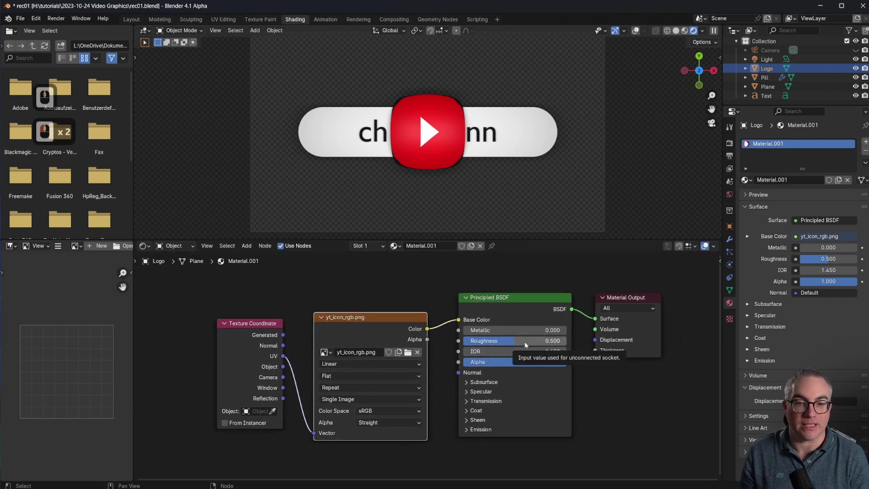
# Step: Switch to the UV Editing workspace and select the Logo's whole mesh in Edit Mode to show its UV layout
pyautogui.click(222, 19)
pyautogui.moveTo(566, 299); pyautogui.dragTo(592, 310, button='middle')
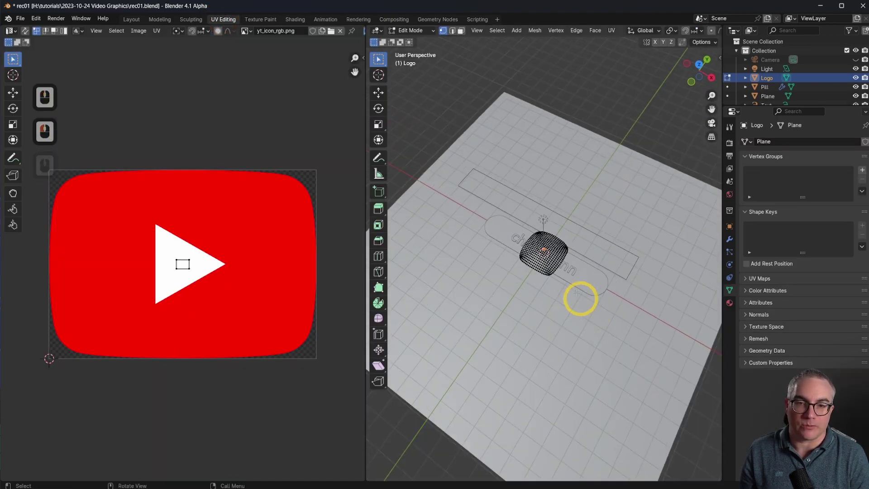
pyautogui.scroll(8, 580, 294)
pyautogui.moveTo(511, 238); pyautogui.dragTo(547, 223, button='middle')
pyautogui.press('Tab')
pyautogui.press('Tab')
pyautogui.press('a')
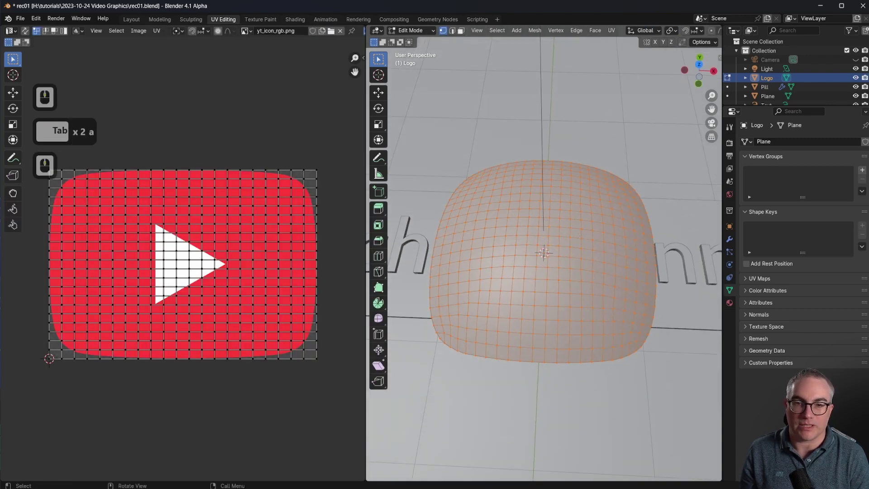
pyautogui.press('a')
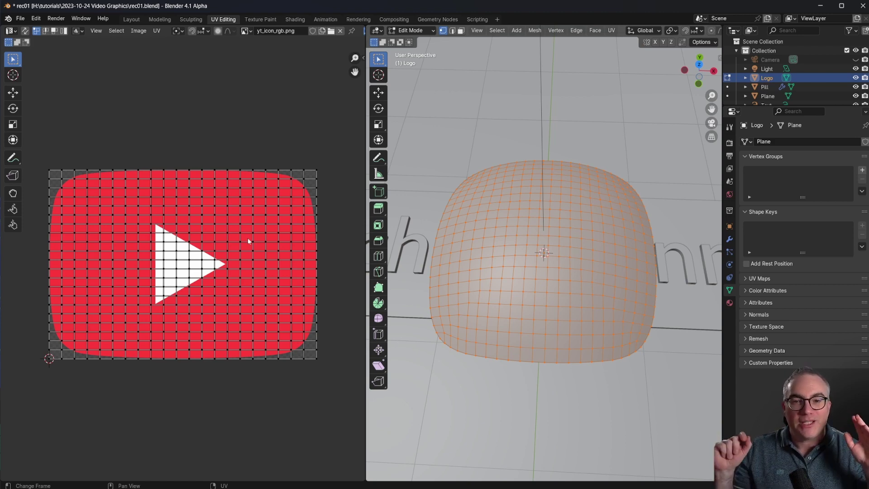
# Step: Select individual faces of the logo mesh in face mode to examine where each lies on the YouTube icon image
pyautogui.click(528, 218)
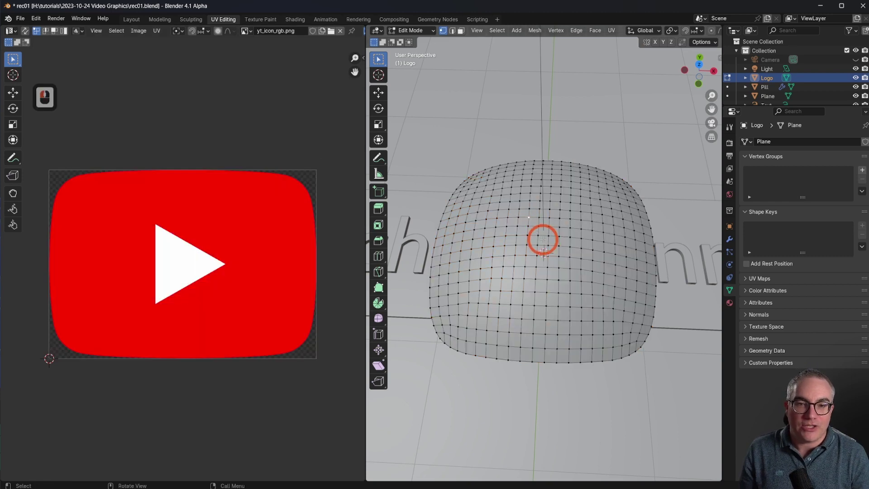
pyautogui.moveTo(528, 219)
pyautogui.keyDown('ctrl'); pyautogui.mouseDown(button='middle')
pyautogui.moveTo(538, 218)
pyautogui.moveTo(546, 188)
pyautogui.moveTo(536, 212)
pyautogui.mouseUp(button='middle'); pyautogui.keyUp('ctrl')
pyautogui.click(514, 188)
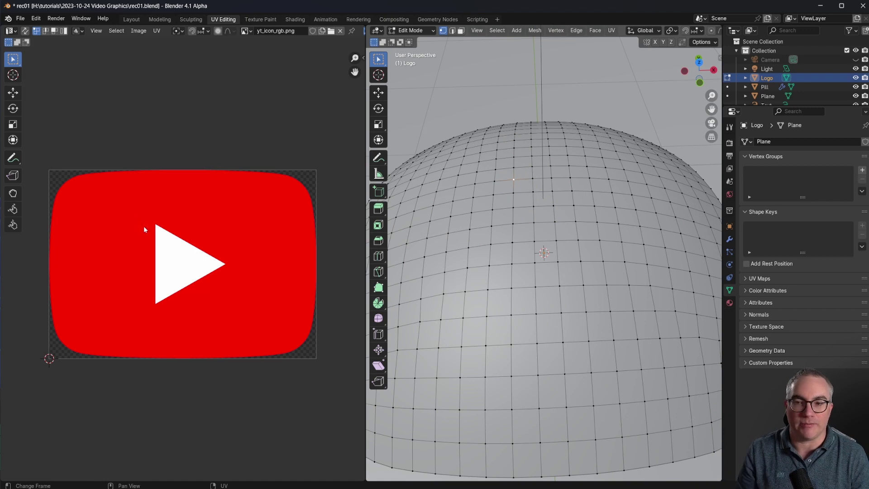
pyautogui.press('3')
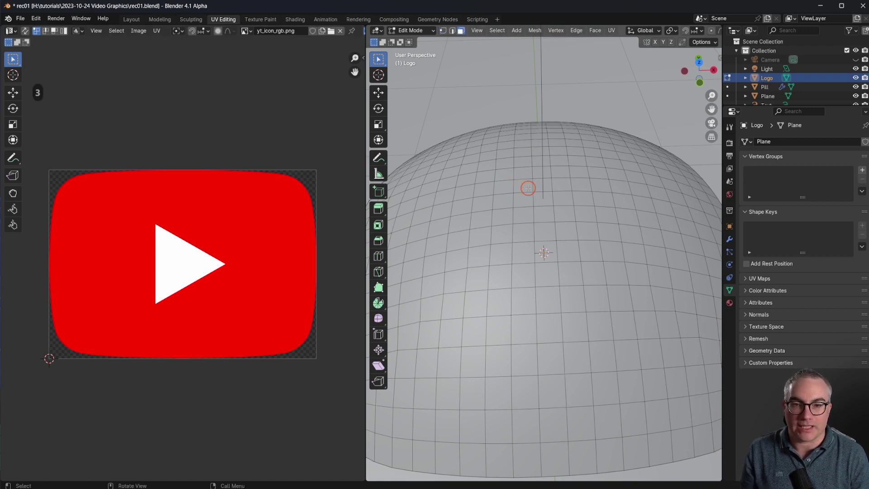
pyautogui.click(531, 192)
pyautogui.scroll(3, 146, 250)
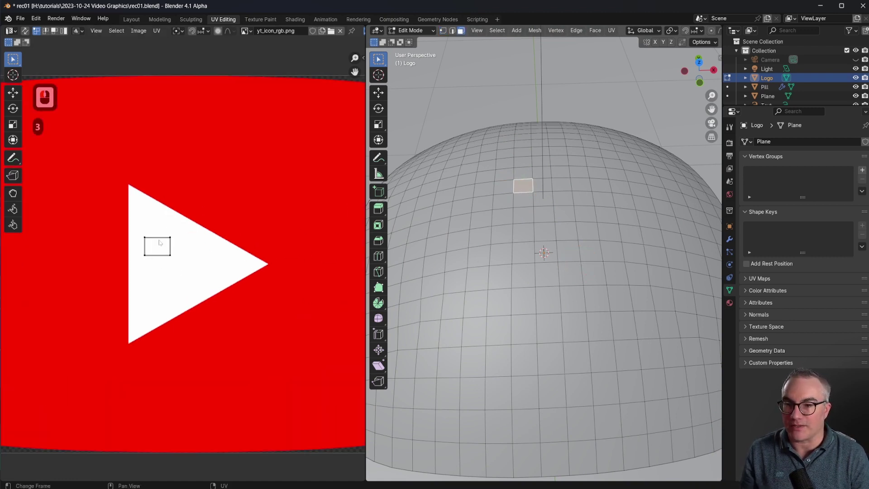
pyautogui.scroll(-4, 158, 248)
pyautogui.click(550, 302)
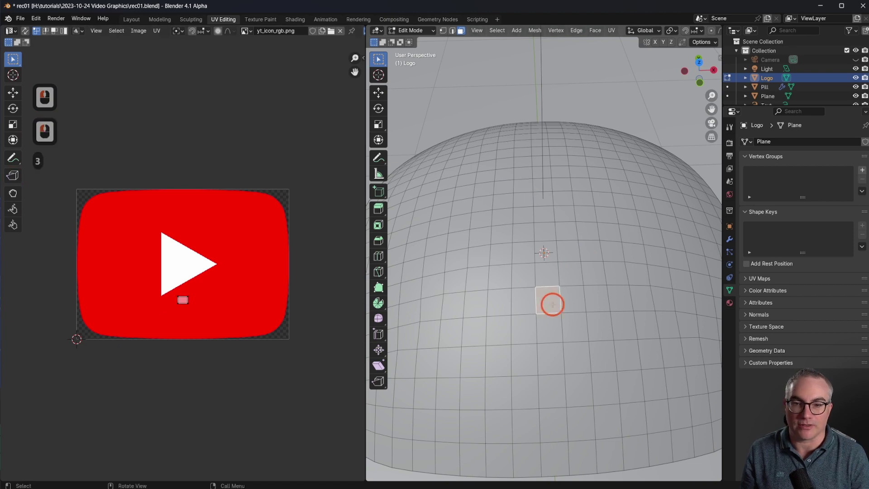
pyautogui.click(631, 233)
pyautogui.click(639, 191)
# Step: Select all faces of the logo mesh and show it straight from above
pyautogui.press('a')
pyautogui.scroll(2, 175, 263)
pyautogui.scroll(-1, 175, 264)
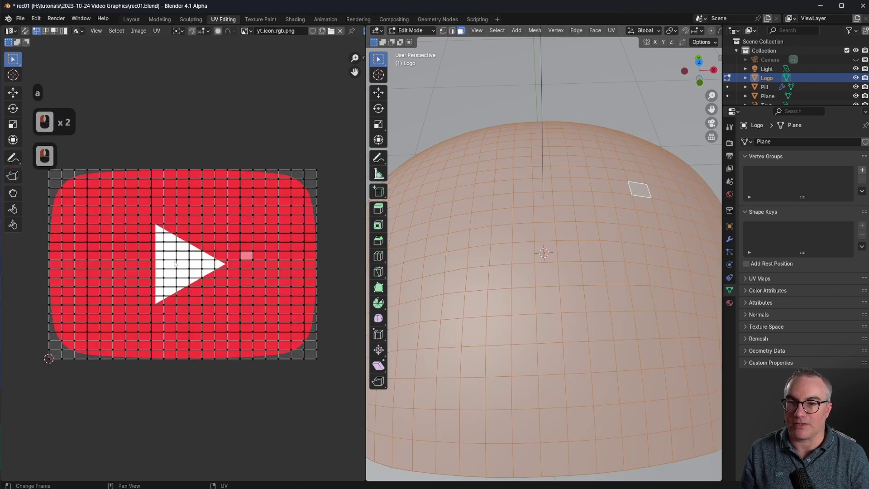
pyautogui.press('7')
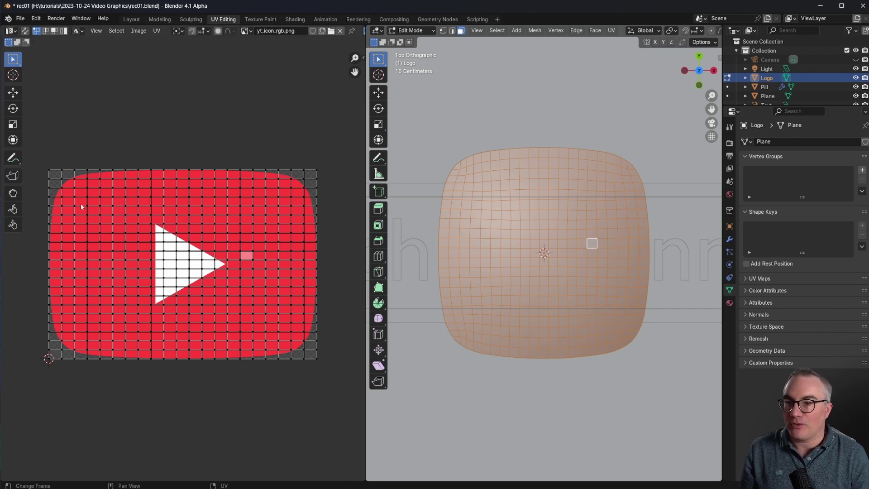
# Step: Select all vertices of the logo mesh and unwrap it with Project from View from straight above
pyautogui.scroll(2, 592, 243)
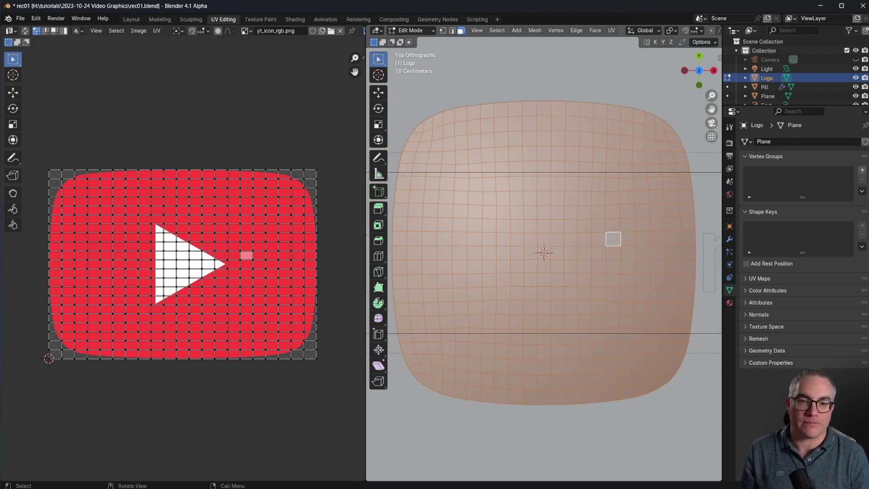
pyautogui.press('1')
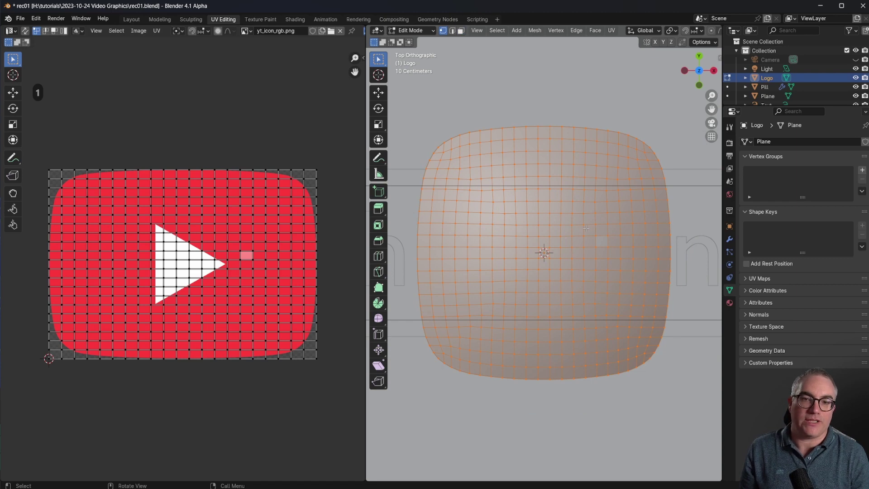
pyautogui.press('a')
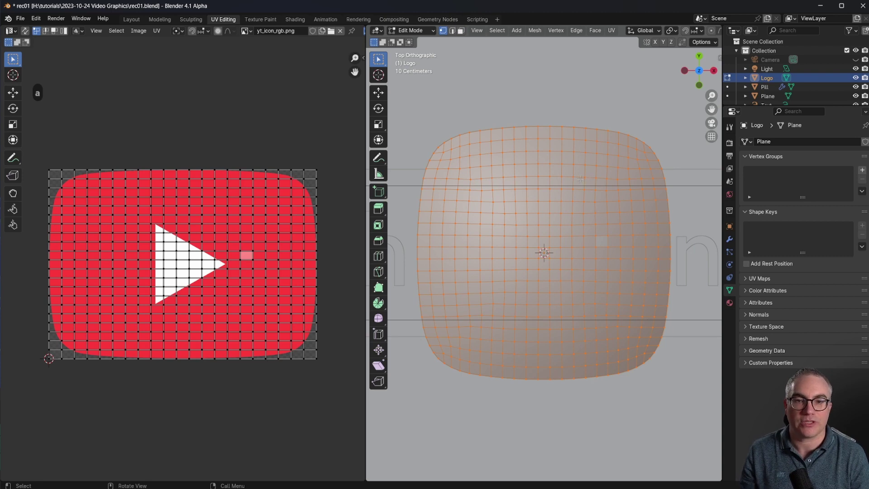
pyautogui.press('u')
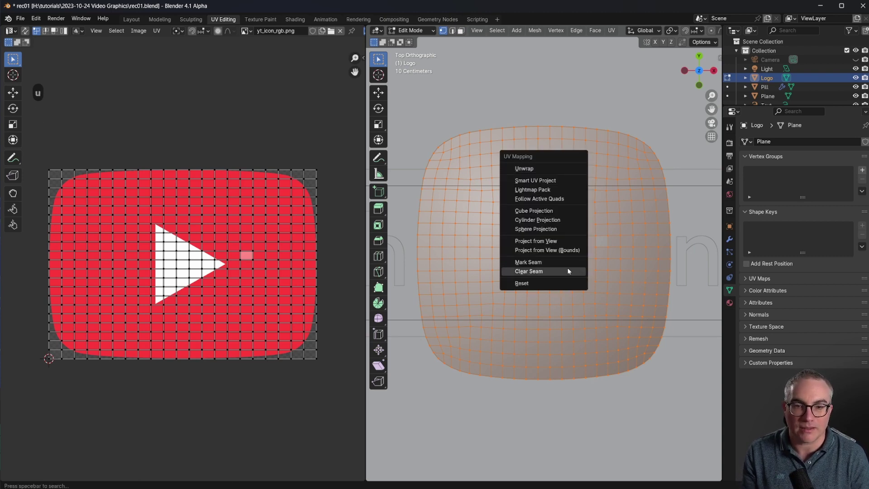
pyautogui.click(535, 243)
pyautogui.scroll(1, 174, 208)
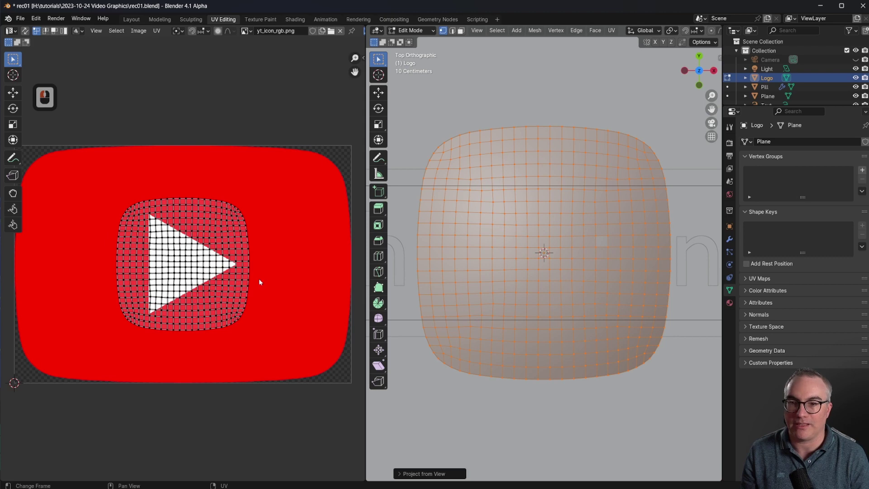
# Step: Display the 3D viewport in Material Preview shading and compare the textured logo with its projected UV layout
pyautogui.moveTo(686, 30); pyautogui.dragTo(566, 35, button='middle')
pyautogui.click(697, 31)
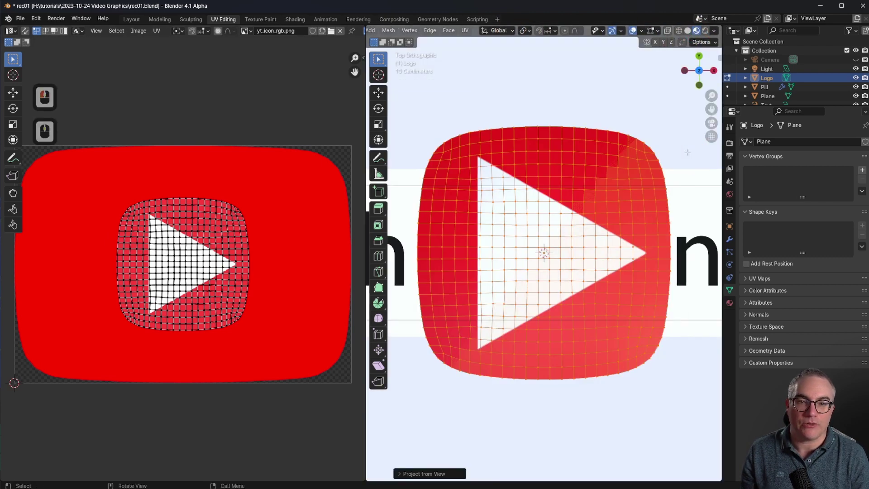
pyautogui.scroll(1, 272, 249)
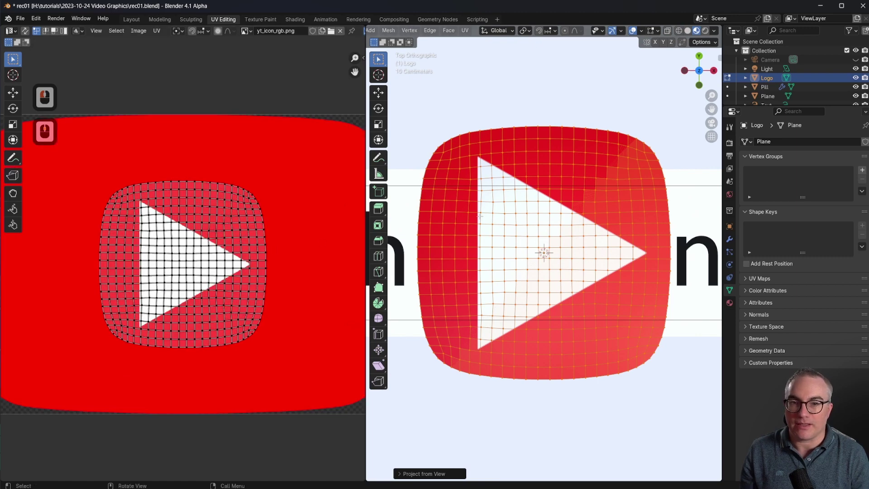
pyautogui.scroll(1, 655, 252)
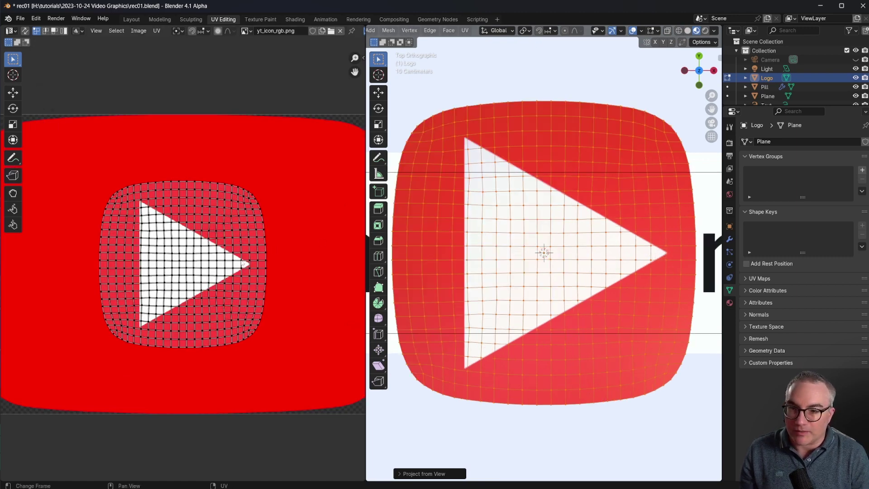
pyautogui.scroll(2, 244, 265)
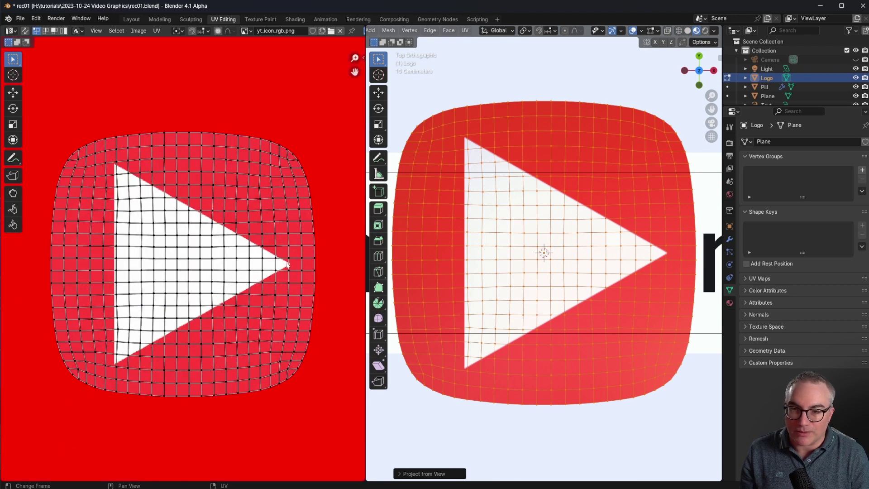
pyautogui.scroll(-3, 281, 266)
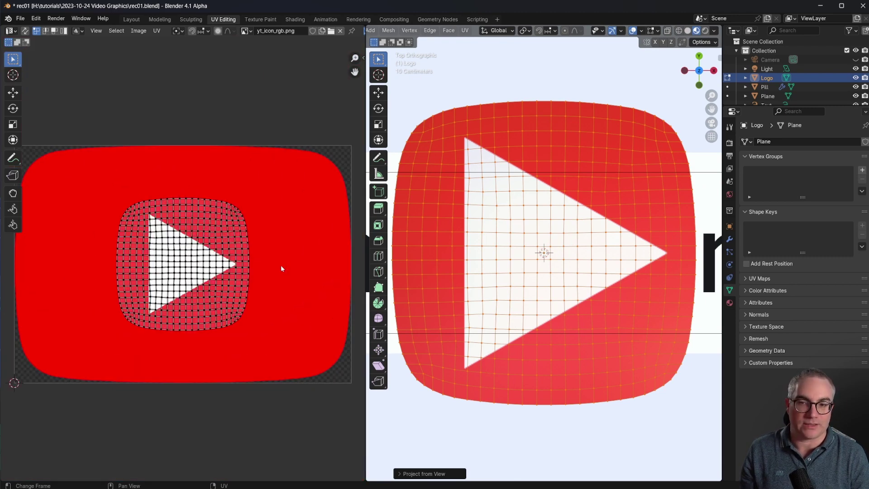
pyautogui.scroll(-5, 599, 286)
pyautogui.scroll(2, 599, 286)
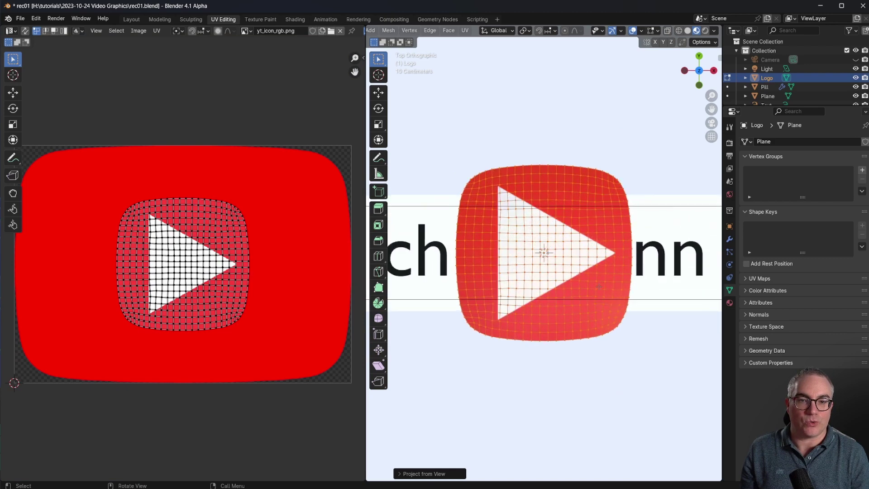
pyautogui.scroll(2, 599, 287)
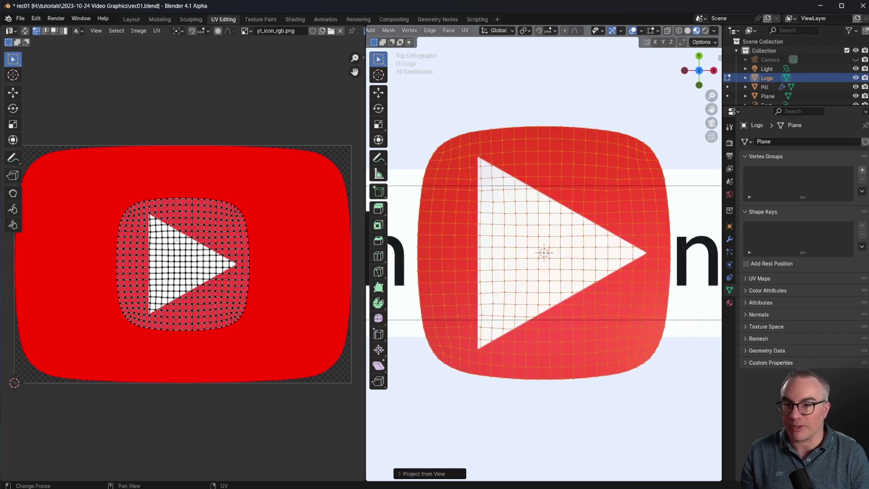
# Step: Scale up the logo's entire UV layout uniformly so the play triangle appears smaller, with more red around it
pyautogui.press('a')
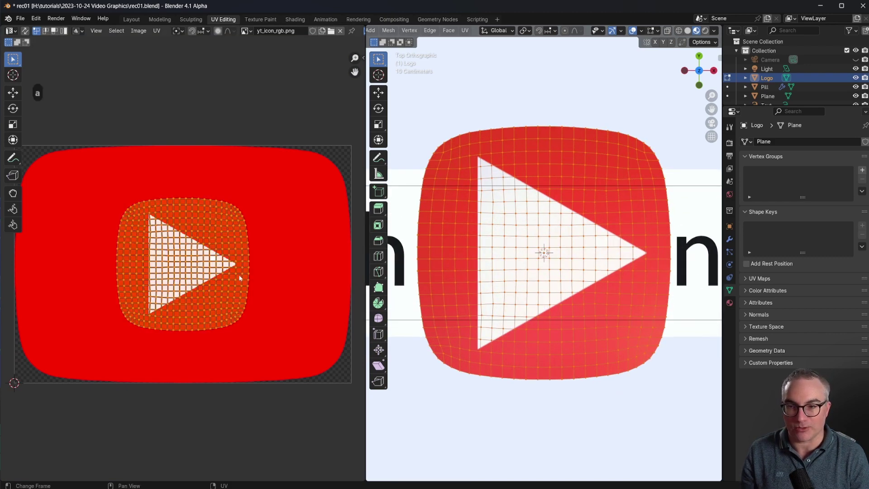
pyautogui.press('s')
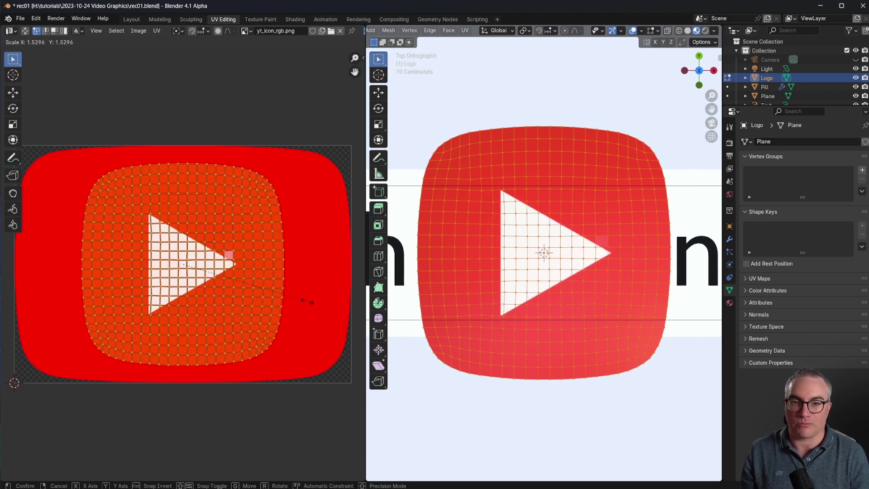
pyautogui.click(298, 298)
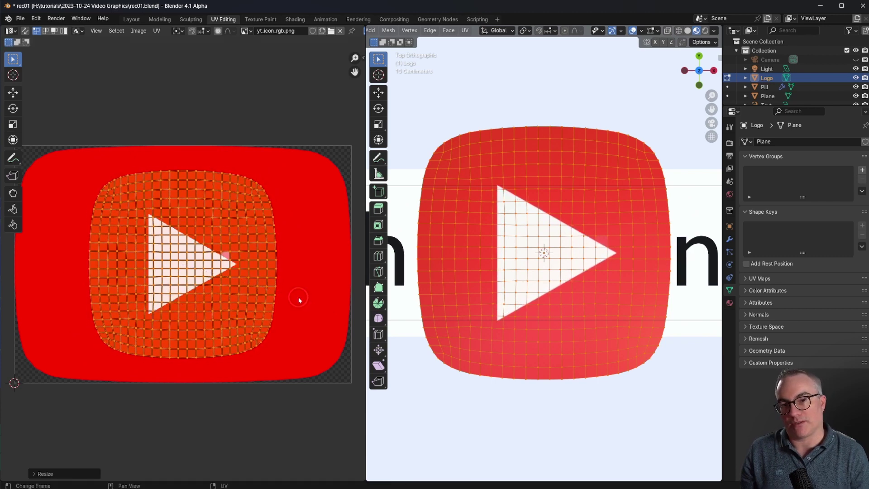
pyautogui.scroll(-4, 290, 294)
pyautogui.scroll(-2, 283, 286)
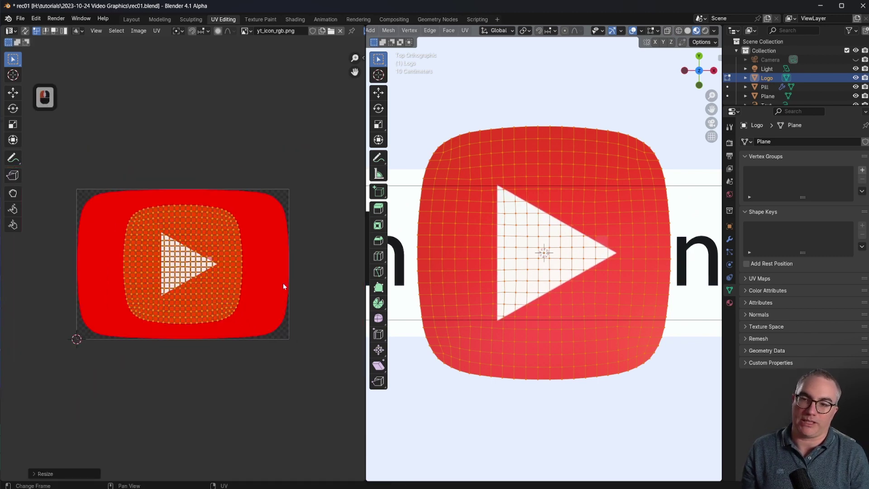
pyautogui.scroll(3, 284, 286)
pyautogui.scroll(-2, 178, 249)
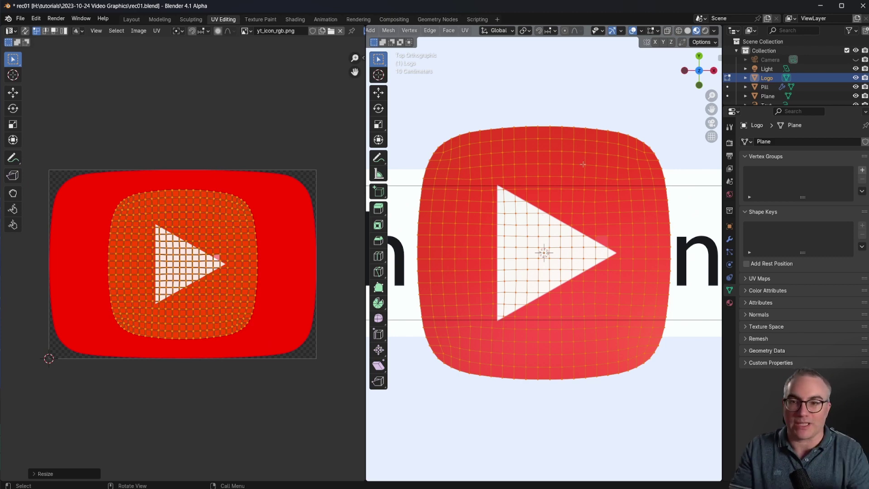
pyautogui.scroll(2, 200, 240)
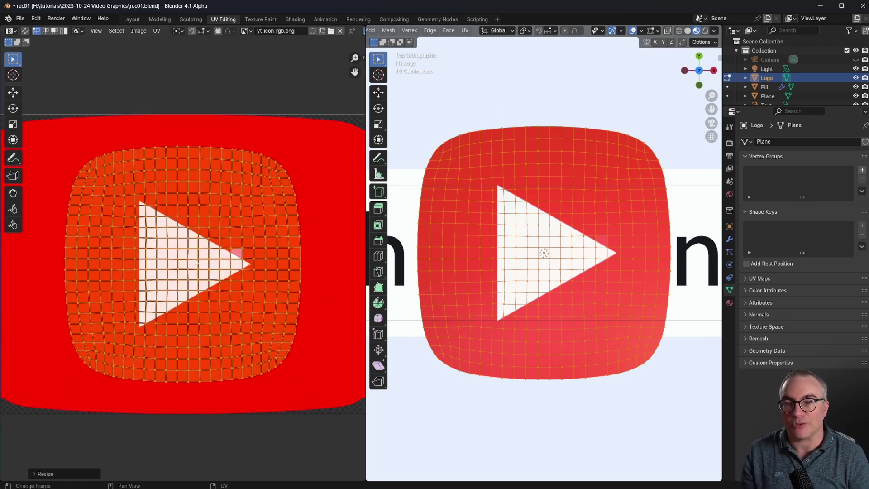
pyautogui.press('g')
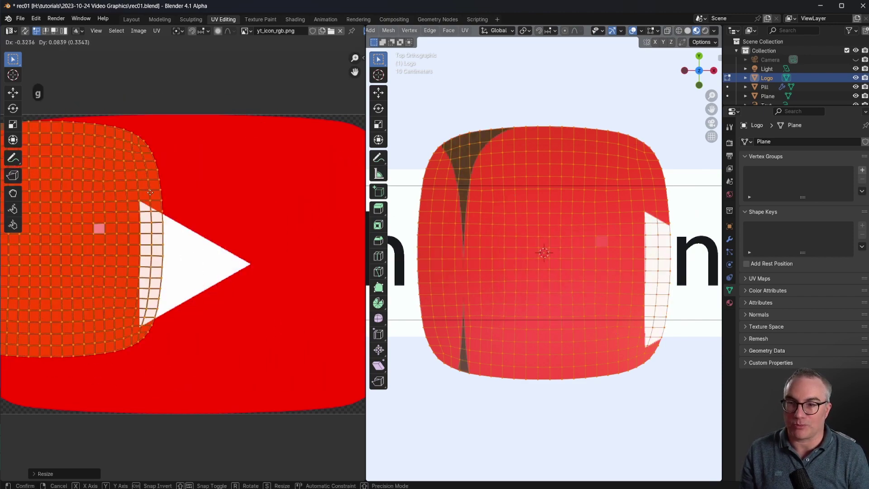
pyautogui.press('Escape')
pyautogui.scroll(-2, 170, 256)
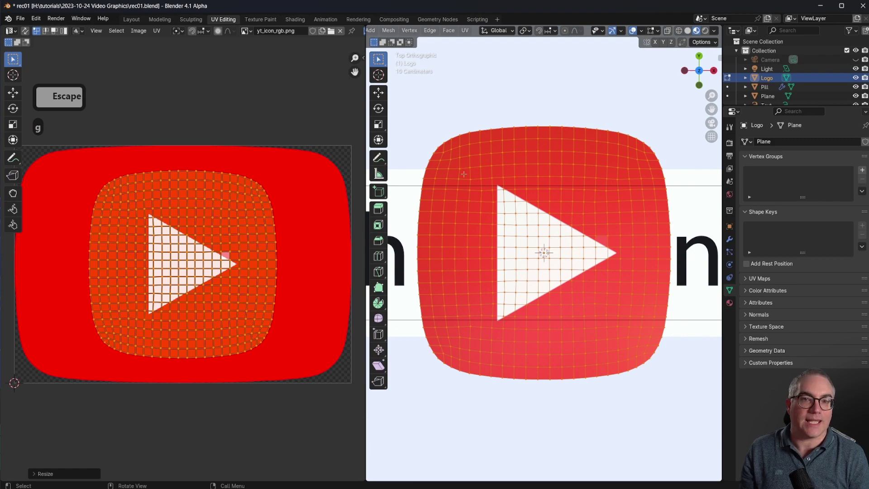
# Step: Inspect from a low side angle how the icon texture wraps over the domed logo surface
pyautogui.scroll(-3, 135, 239)
pyautogui.scroll(3, 161, 258)
pyautogui.moveTo(285, 269); pyautogui.dragTo(274, 296, button='middle')
pyautogui.moveTo(546, 264); pyautogui.dragTo(556, 199, button='middle')
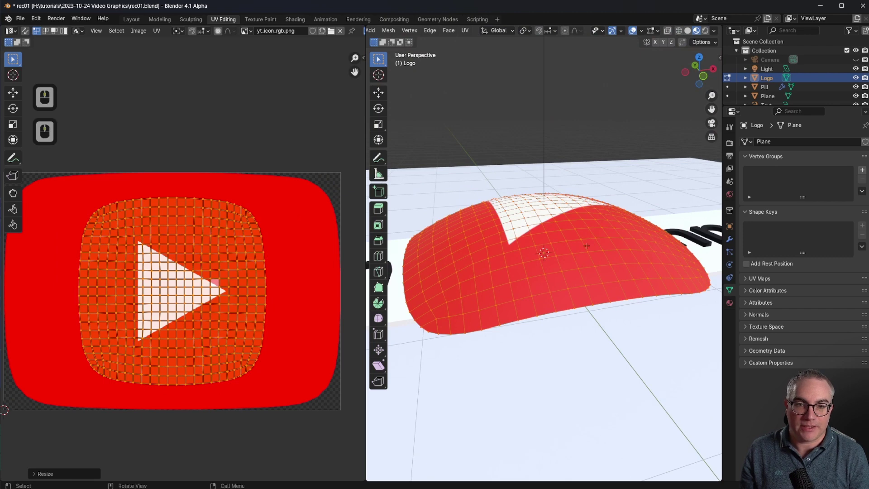
pyautogui.scroll(-4, 197, 316)
pyautogui.scroll(3, 196, 317)
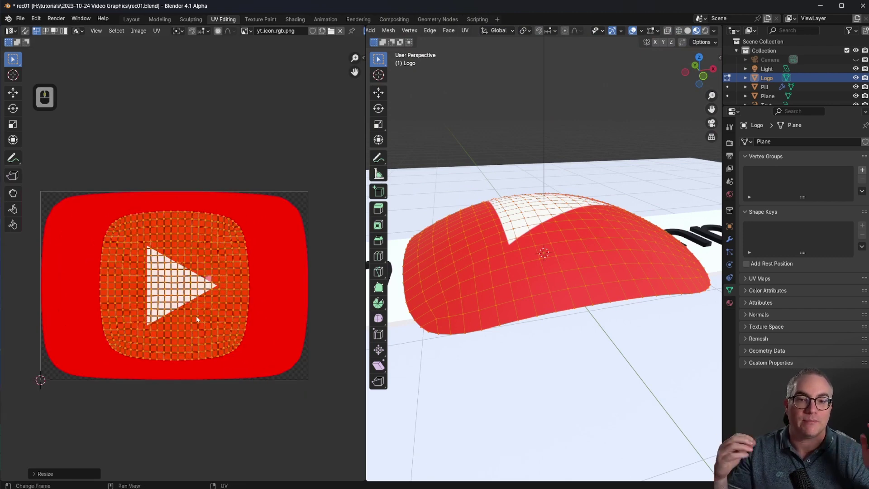
pyautogui.press('Tab')
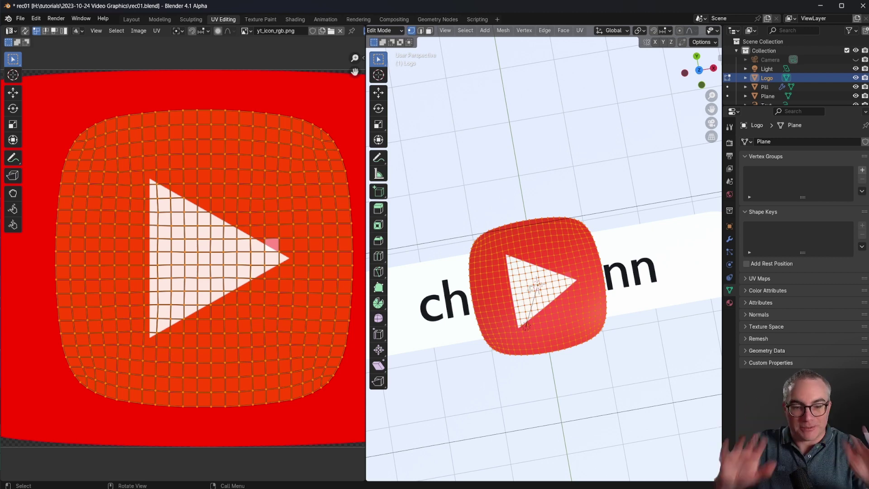
pyautogui.press('7')
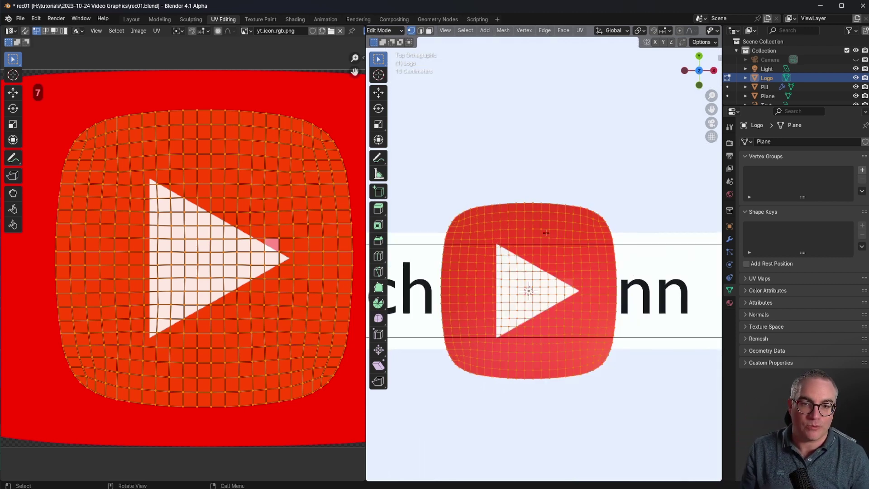
pyautogui.press('u')
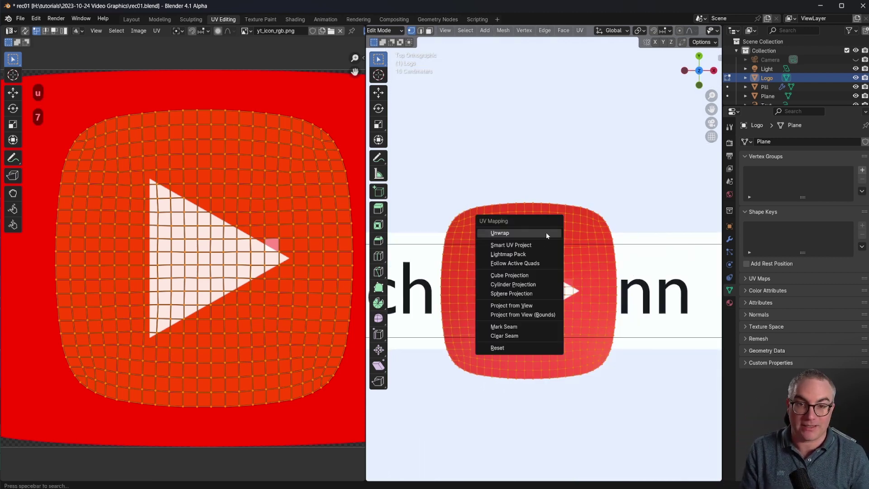
pyautogui.click(527, 310)
pyautogui.press('Escape')
pyautogui.scroll(-2, 227, 268)
pyautogui.scroll(3, 228, 268)
# Step: Return the logo to Object Mode and switch to the Layout workspace
pyautogui.press('Tab')
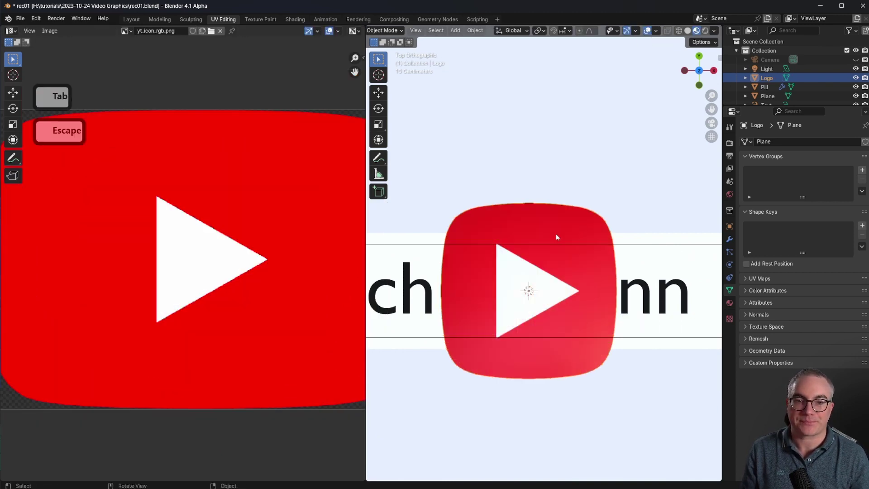
pyautogui.scroll(-3, 556, 234)
pyautogui.scroll(1, 565, 204)
pyautogui.click(138, 20)
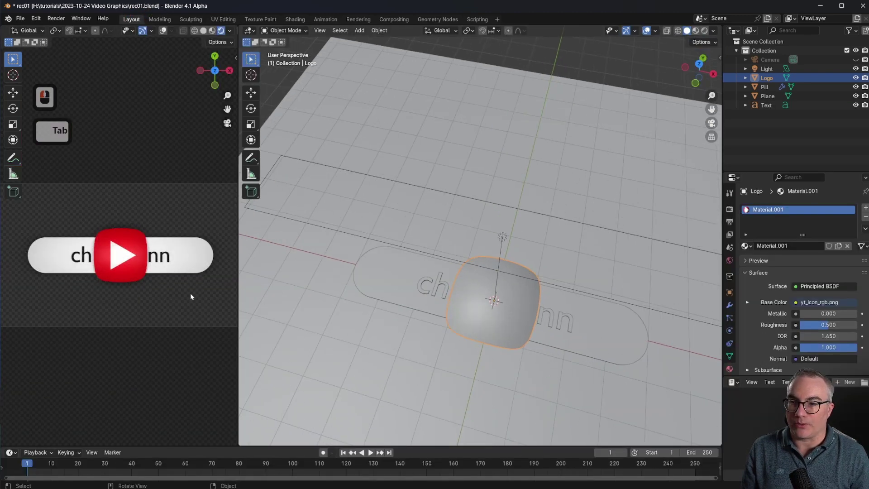
# Step: Set the Roughness of the logo's Material.001 to 0.25 for a glossier surface
pyautogui.scroll(5, 192, 297)
pyautogui.scroll(2, 520, 329)
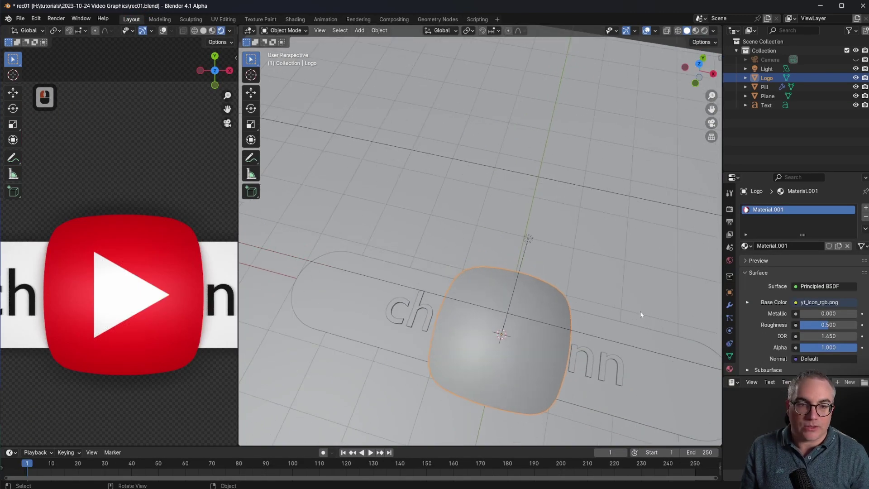
pyautogui.scroll(-4, 802, 308)
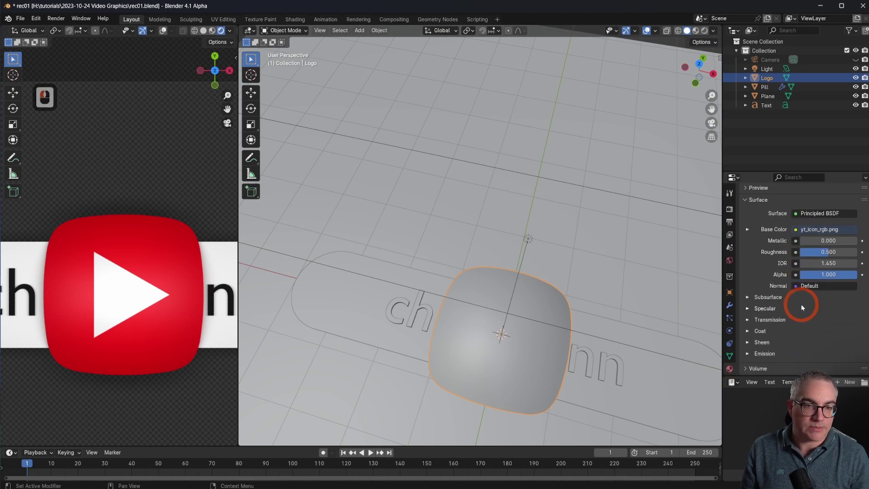
pyautogui.moveTo(828, 254); pyautogui.dragTo(94, 252)
pyautogui.press('Escape')
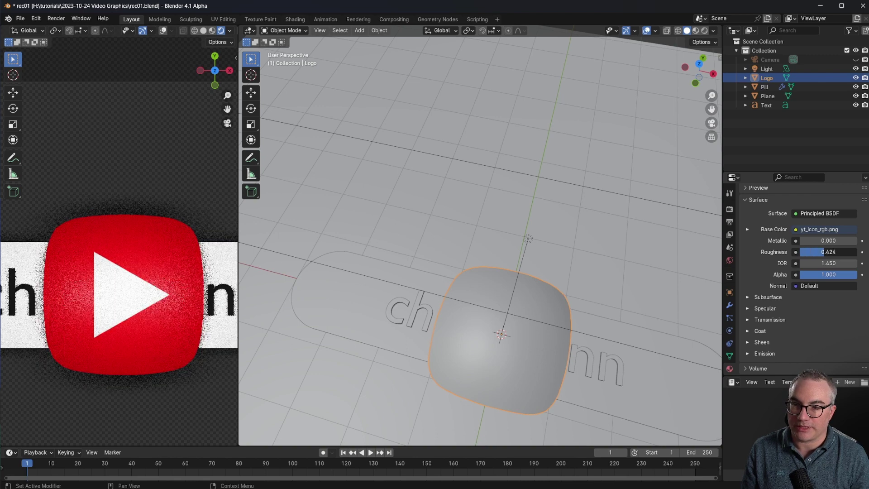
pyautogui.click(824, 252)
pyautogui.write('.25')
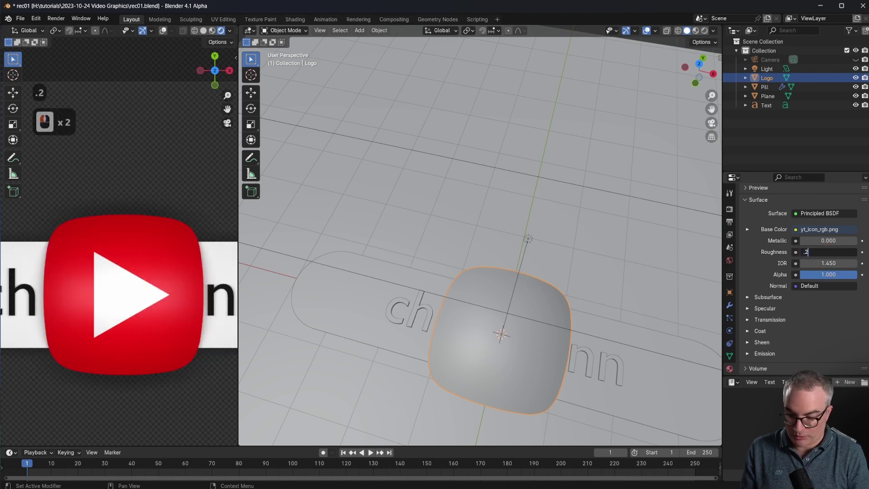
pyautogui.press('Return')
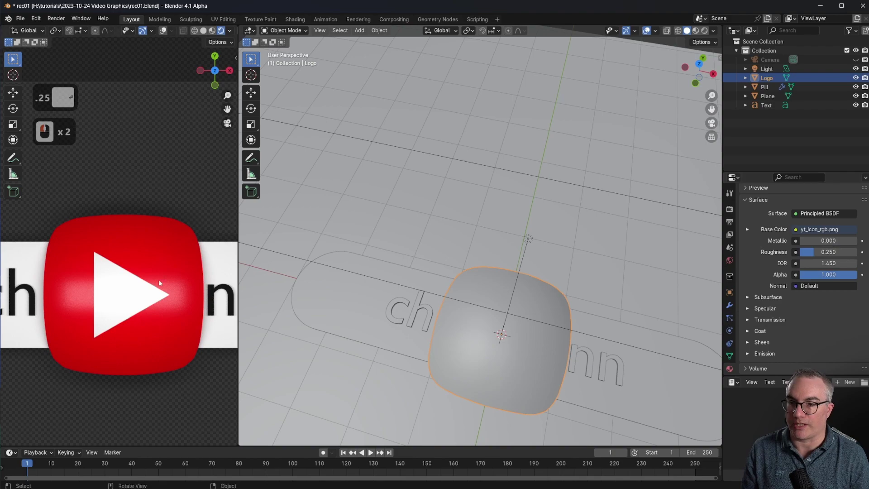
# Step: View the scene from the top and rename the Plane object to BG
pyautogui.scroll(-3, 140, 265)
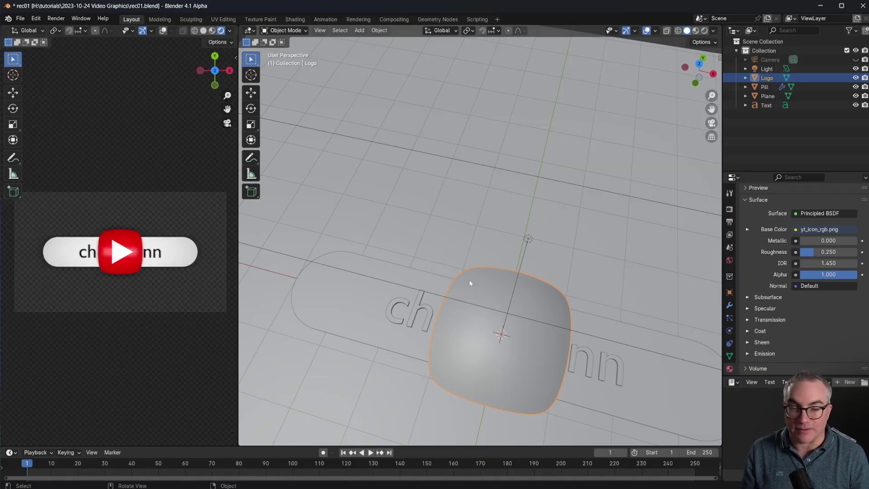
pyautogui.press('1')
pyautogui.press('7')
pyautogui.scroll(-5, 487, 281)
pyautogui.scroll(2, 521, 204)
pyautogui.scroll(2, 534, 179)
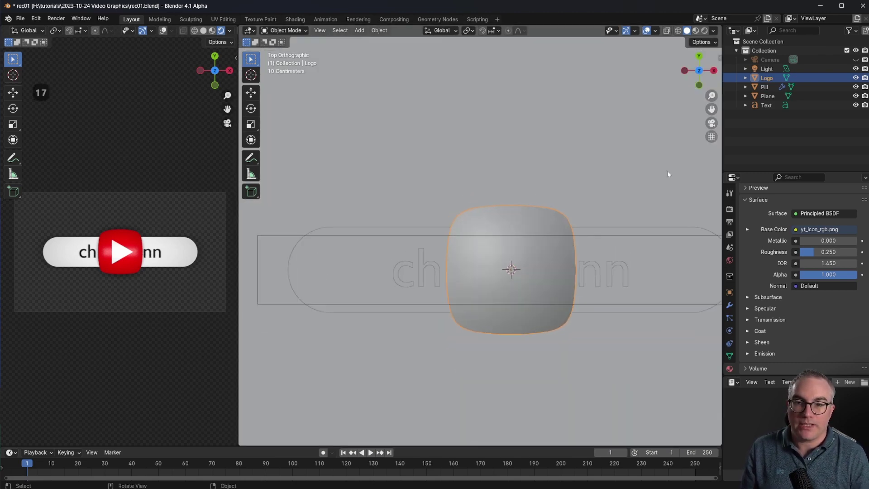
pyautogui.click(768, 105)
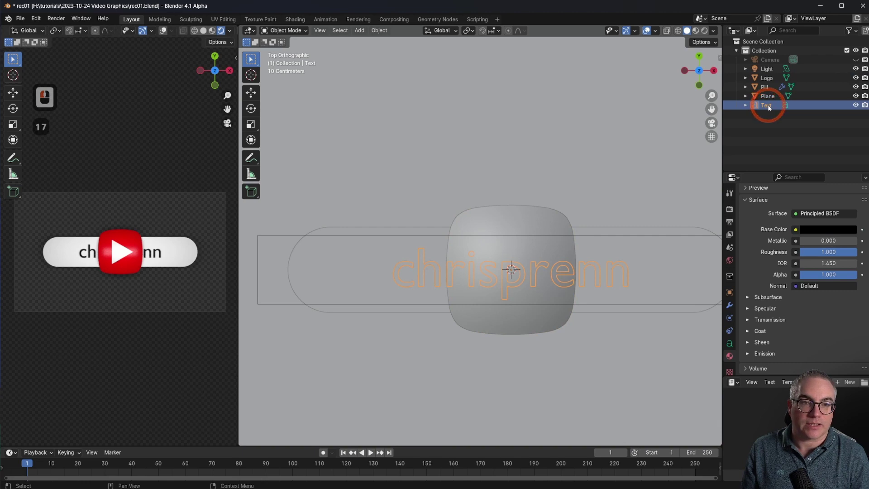
pyautogui.click(769, 96)
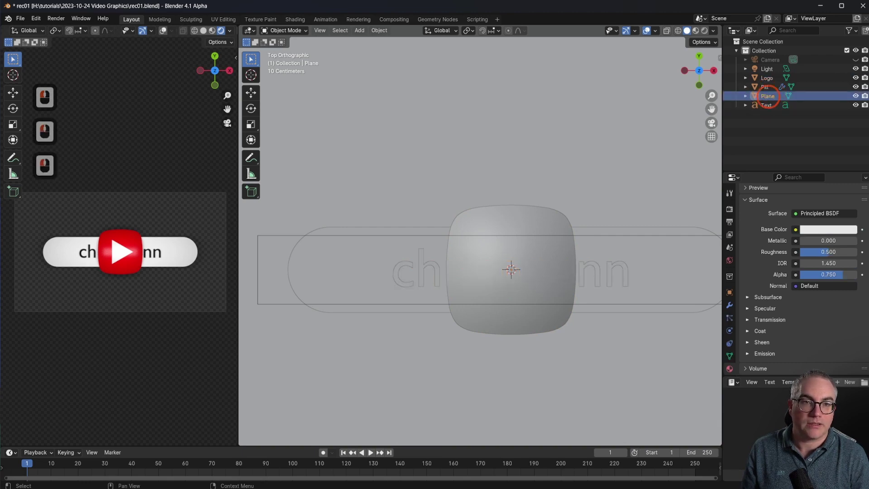
pyautogui.doubleClick(769, 96)
pyautogui.write('BG')
pyautogui.press('Return')
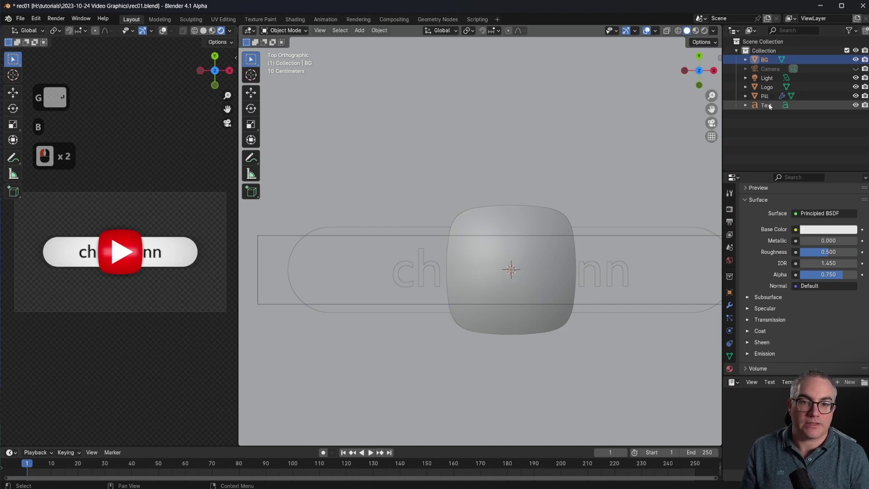
# Step: Hide the Pill and Text objects in the viewport and select the logo
pyautogui.click(856, 96)
pyautogui.click(855, 105)
pyautogui.scroll(-3, 450, 238)
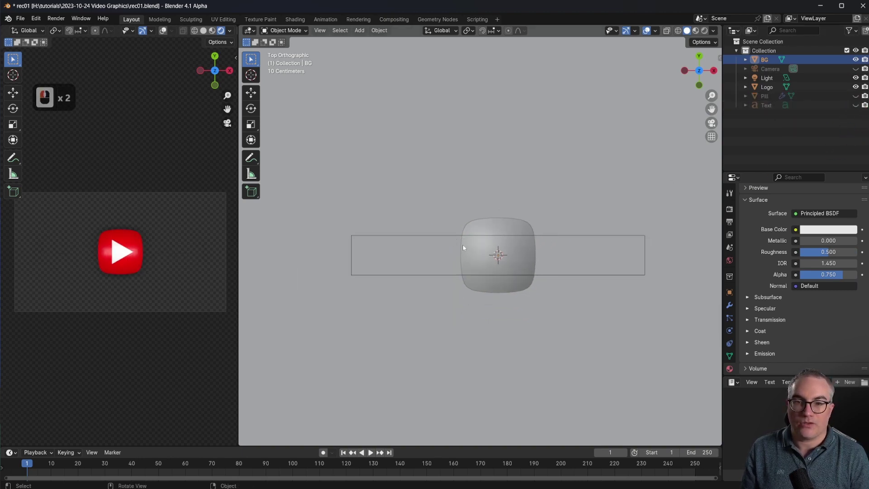
pyautogui.click(509, 223)
pyautogui.scroll(-2, 127, 256)
pyautogui.scroll(5, 127, 256)
pyautogui.scroll(-5, 128, 256)
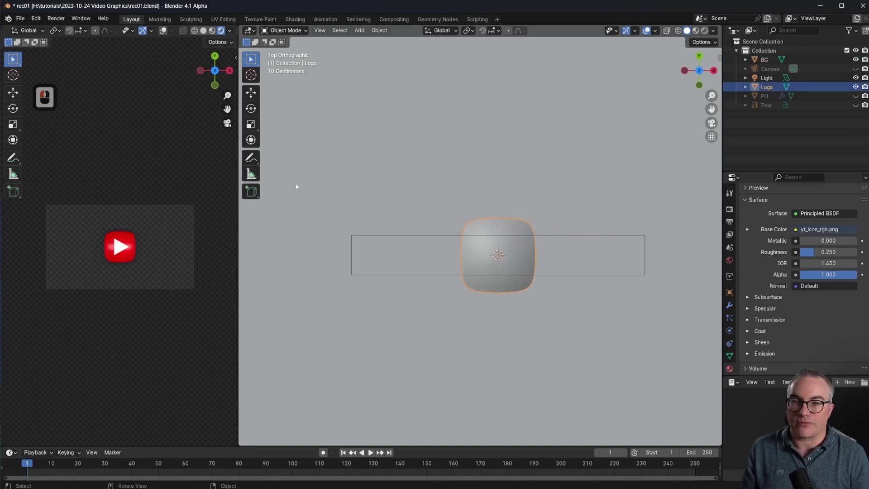
# Step: Enlarge the timeline area, split it horizontally, and turn the upper part into a Graph Editor, keeping a slim timeline below
pyautogui.moveTo(257, 447); pyautogui.dragTo(283, 236)
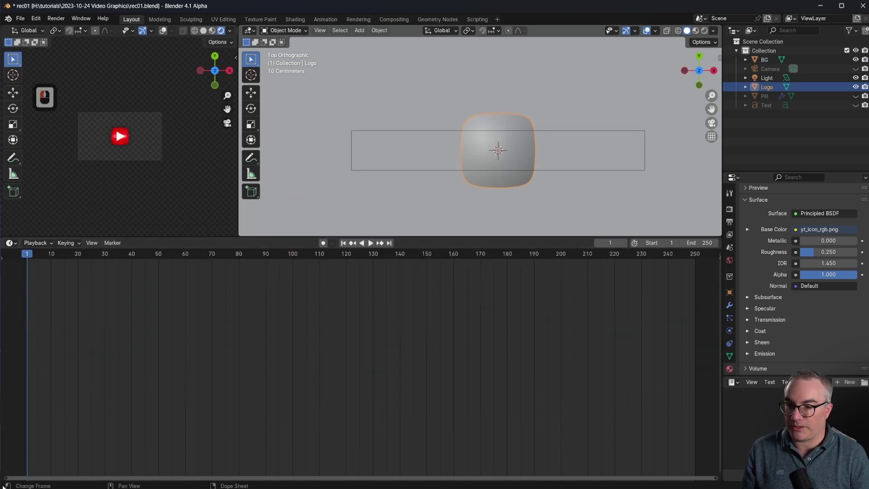
pyautogui.moveTo(3, 479); pyautogui.dragTo(42, 437)
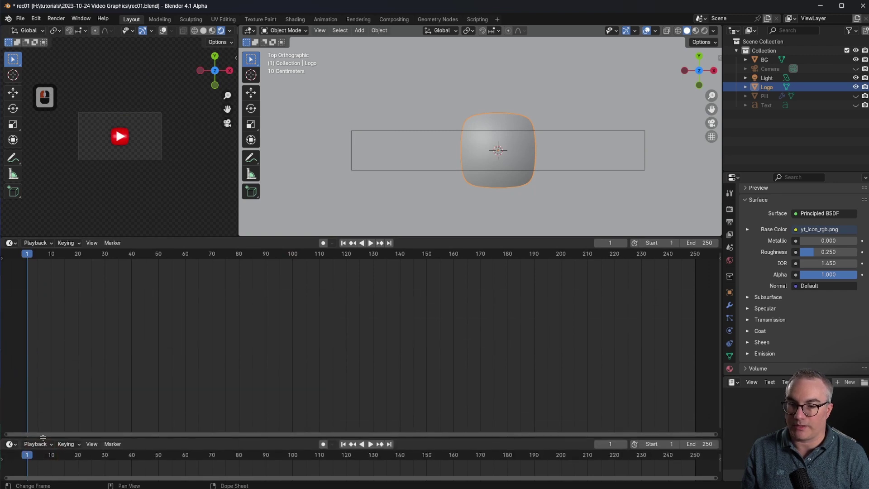
pyautogui.click(11, 244)
pyautogui.click(210, 298)
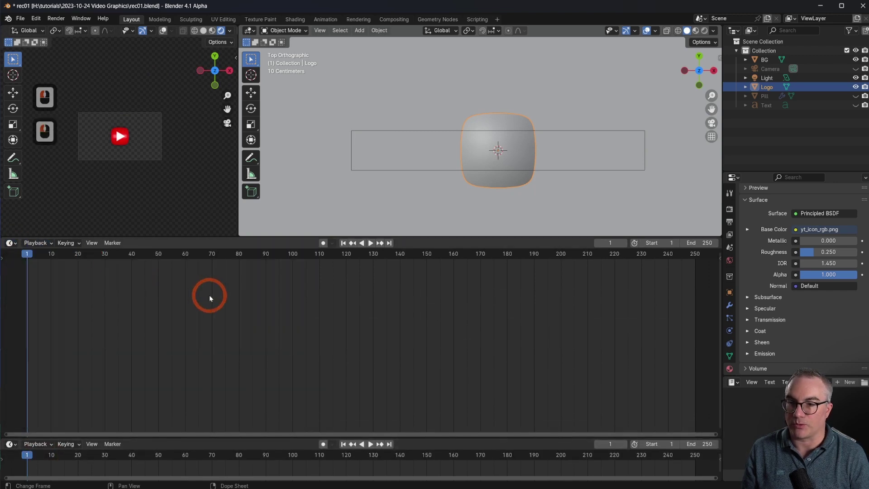
pyautogui.click(10, 243)
pyautogui.click(144, 288)
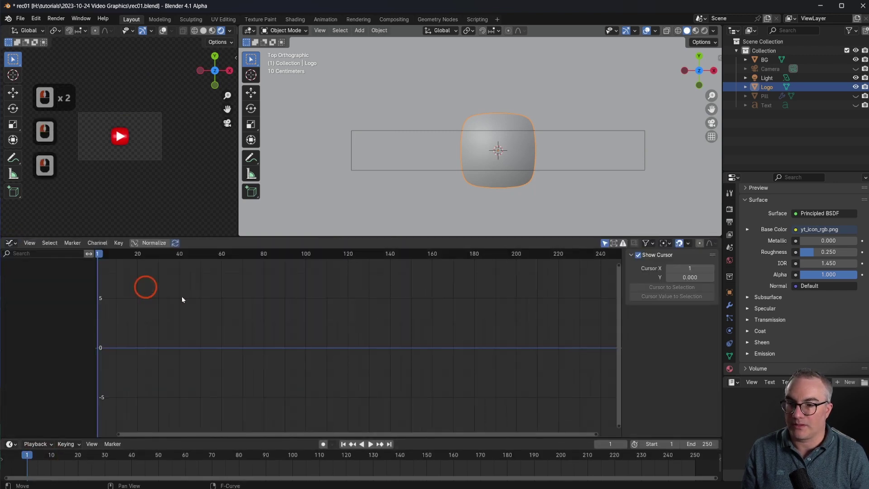
pyautogui.scroll(-1, 556, 124)
pyautogui.scroll(2, 555, 126)
pyautogui.scroll(-2, 556, 130)
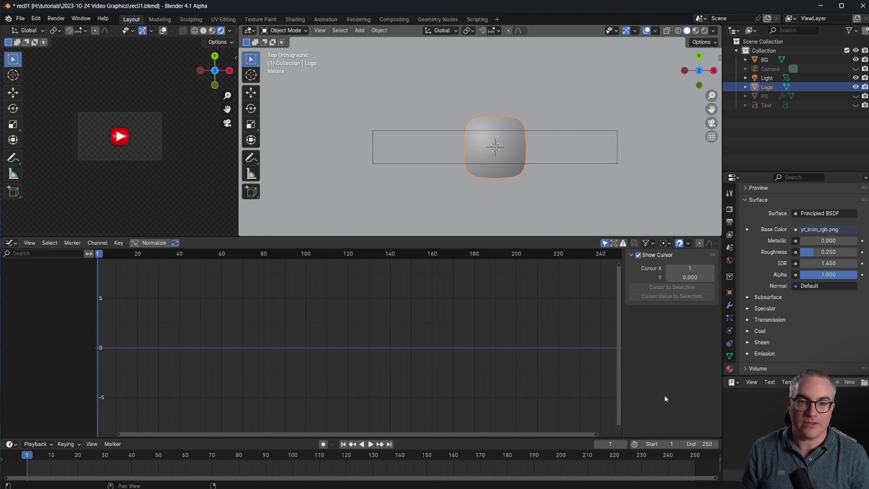
# Step: Set the scene's end frame to 70 and show the output settings for resolution and frame rate
pyautogui.click(700, 445)
pyautogui.write('70')
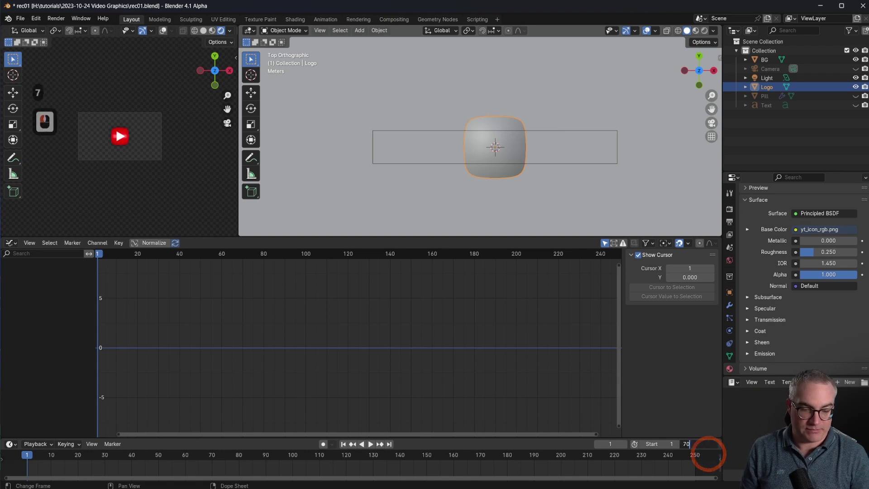
pyautogui.press('Return')
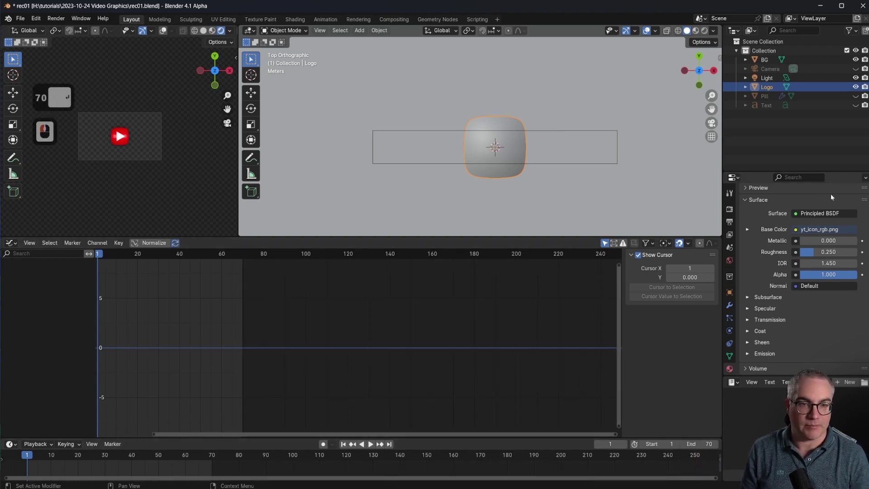
pyautogui.click(730, 209)
pyautogui.click(818, 287)
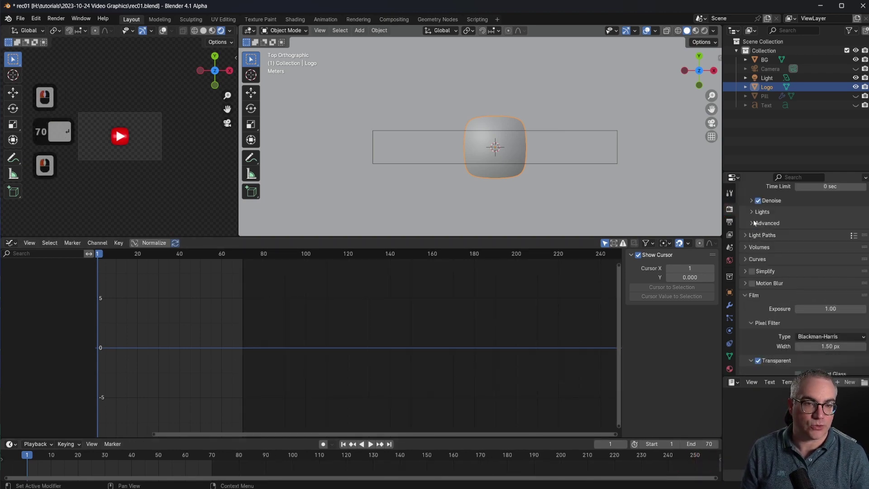
pyautogui.click(729, 222)
pyautogui.scroll(7, 828, 276)
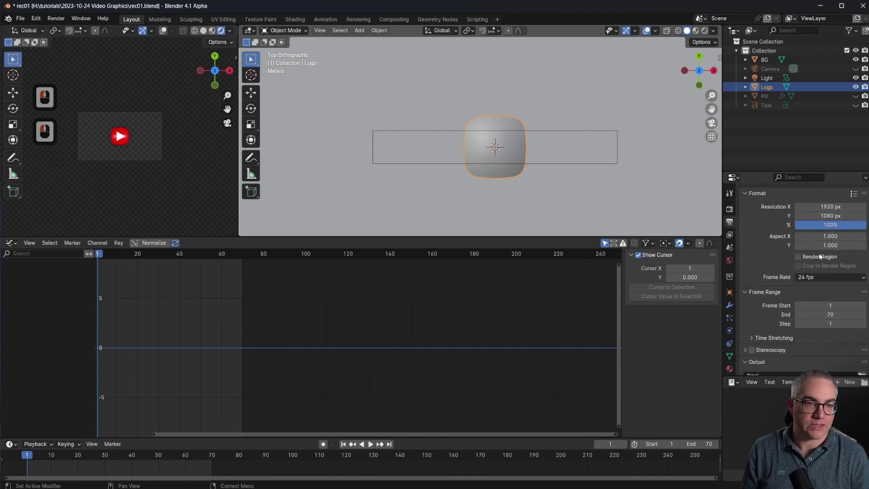
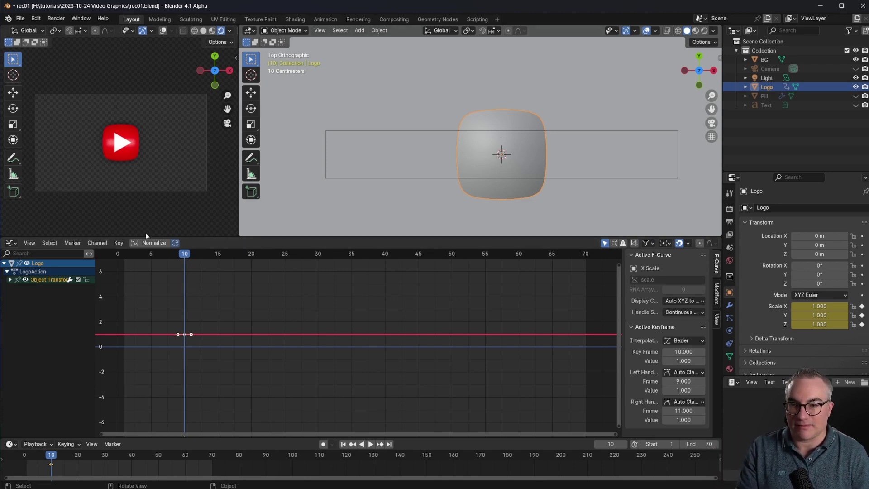
# Step: At frame 1, set the logo's X, Y and Z scale to 0 and keyframe it
pyautogui.click(124, 254)
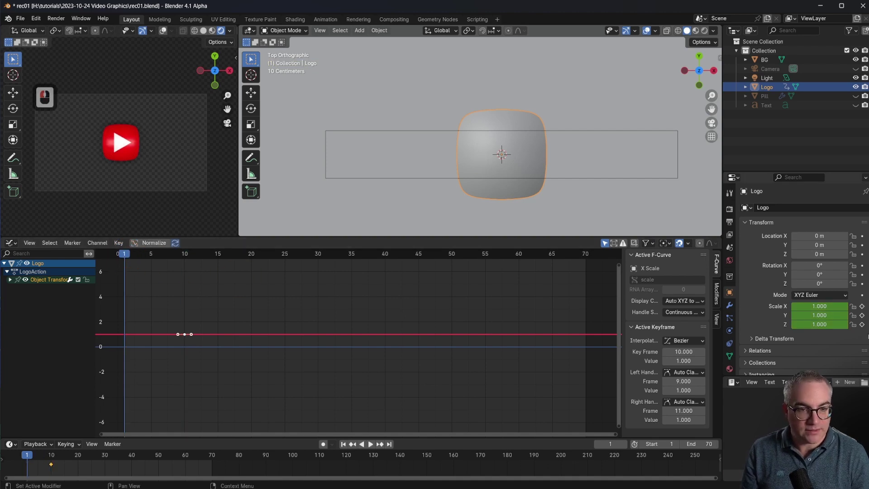
pyautogui.moveTo(820, 306); pyautogui.dragTo(820, 324)
pyautogui.write('0')
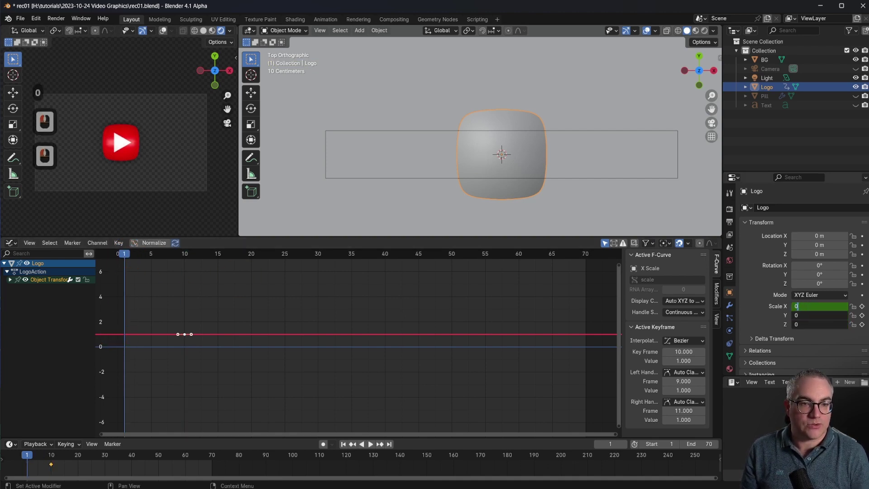
pyautogui.press('Return')
pyautogui.press('i')
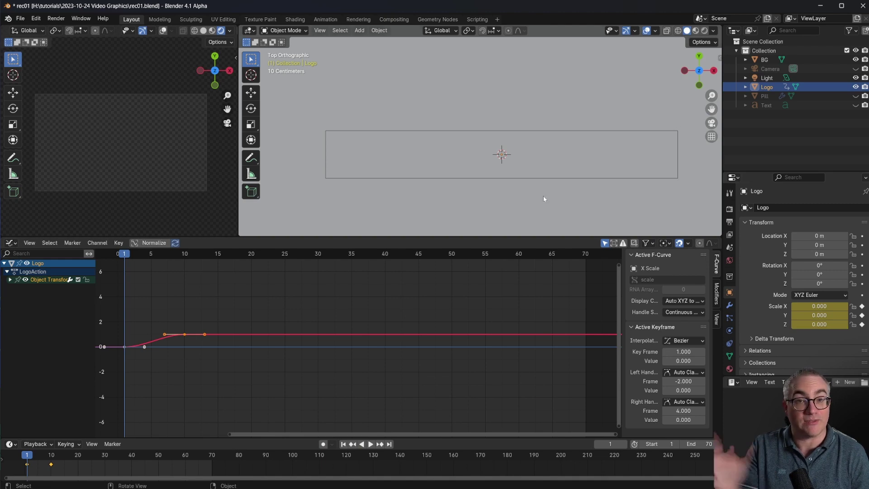
# Step: Scrub between frames 1 and 10 to preview the logo's scale-up and examine its scale curve up close
pyautogui.click(132, 256)
pyautogui.moveTo(132, 258); pyautogui.dragTo(188, 257)
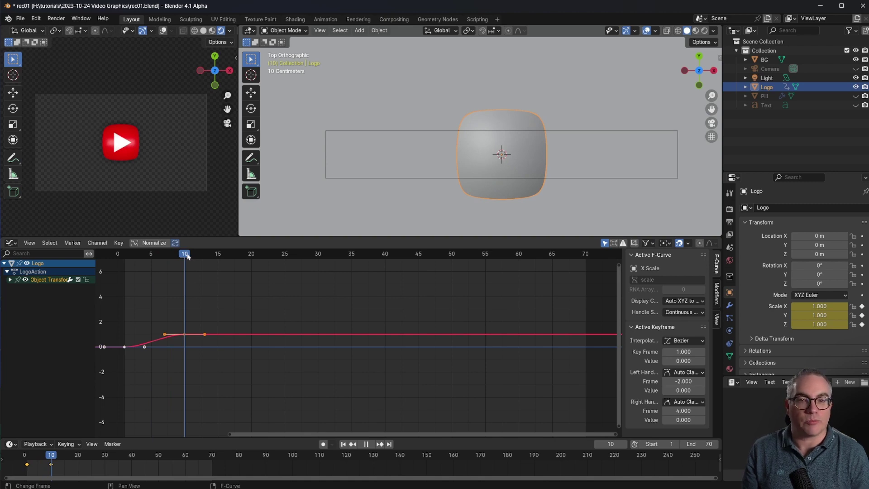
pyautogui.moveTo(188, 257)
pyautogui.mouseDown()
pyautogui.moveTo(203, 256)
pyautogui.moveTo(128, 258)
pyautogui.moveTo(185, 258)
pyautogui.mouseUp()
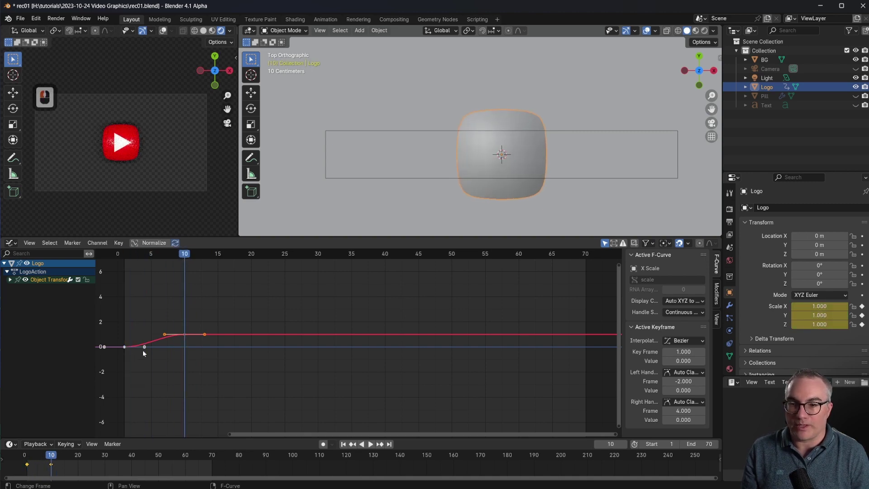
pyautogui.moveTo(619, 268); pyautogui.dragTo(483, 345)
pyautogui.moveTo(483, 345); pyautogui.dragTo(132, 399, button='middle')
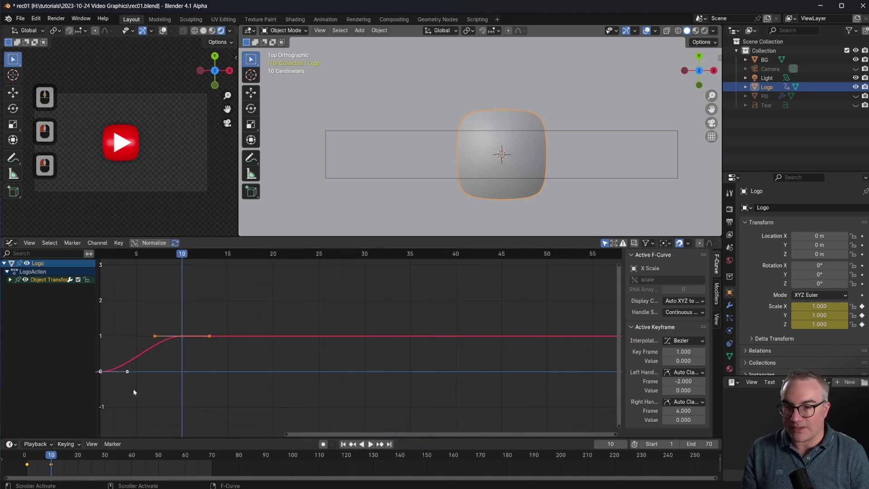
pyautogui.moveTo(171, 375); pyautogui.dragTo(251, 362, button='middle')
pyautogui.moveTo(238, 254)
pyautogui.mouseDown()
pyautogui.moveTo(323, 254)
pyautogui.moveTo(231, 256)
pyautogui.moveTo(240, 256)
pyautogui.mouseUp()
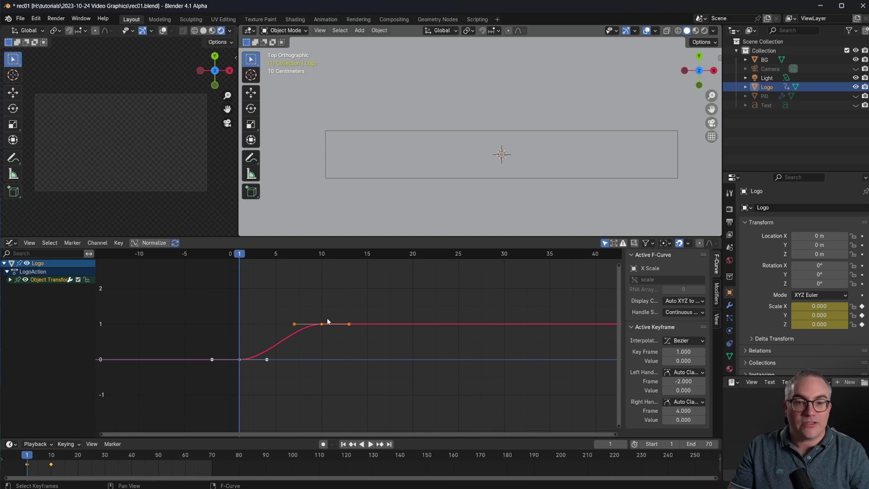
# Step: Try to reshape the logo's scale curve with its Bezier handles so it rises faster and overshoots 1 before frame 10
pyautogui.moveTo(293, 330); pyautogui.dragTo(297, 308)
pyautogui.moveTo(267, 379); pyautogui.dragTo(289, 302)
pyautogui.click(272, 345)
pyautogui.scroll(2, 286, 348)
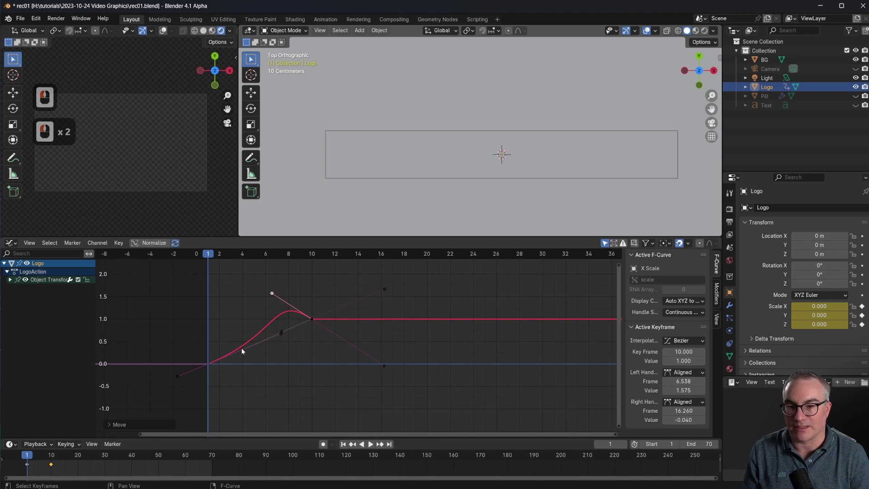
pyautogui.click(208, 364)
pyautogui.moveTo(282, 333); pyautogui.dragTo(246, 327)
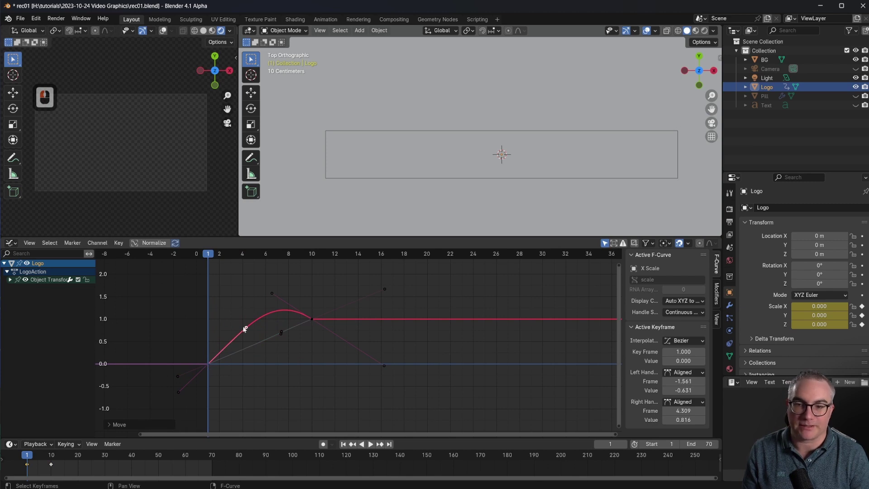
# Step: Set the interpolation of the logo's X Scale keyframe at frame 1 to Back and expand the individual scale channels
pyautogui.click(702, 342)
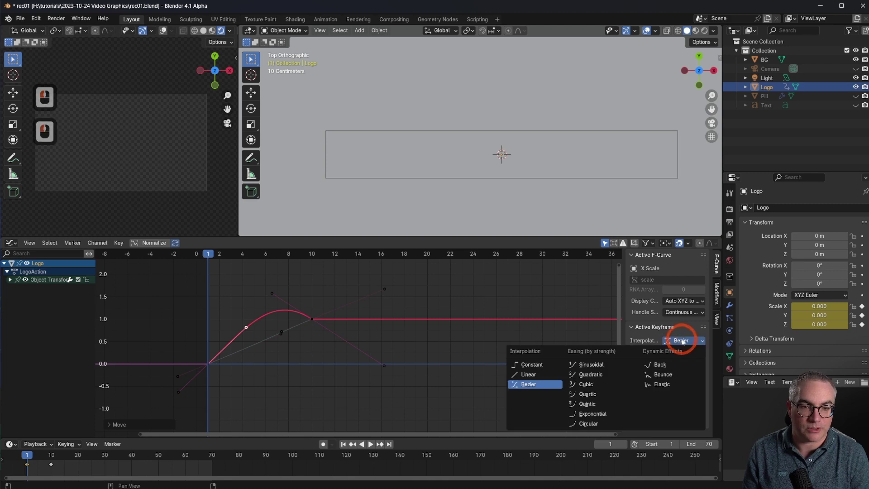
pyautogui.click(660, 365)
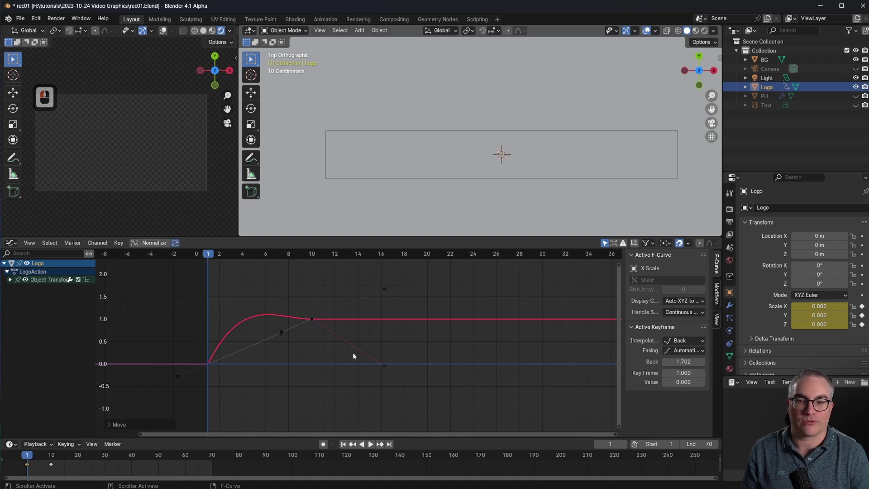
pyautogui.click(10, 279)
pyautogui.click(32, 288)
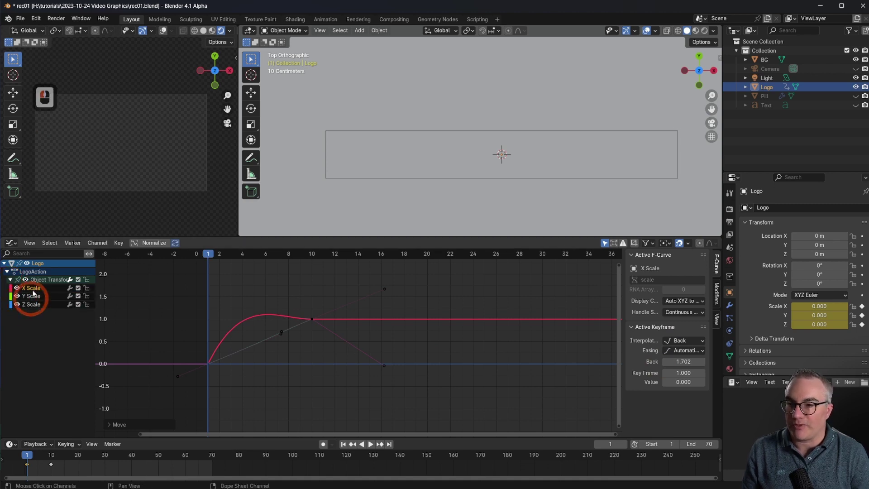
pyautogui.press('space')
pyautogui.moveTo(208, 253)
pyautogui.mouseDown()
pyautogui.moveTo(288, 257)
pyautogui.moveTo(208, 261)
pyautogui.mouseUp()
# Step: Set the interpolation of the logo's Y Scale keyframe at frame 1 to Back
pyautogui.click(32, 296)
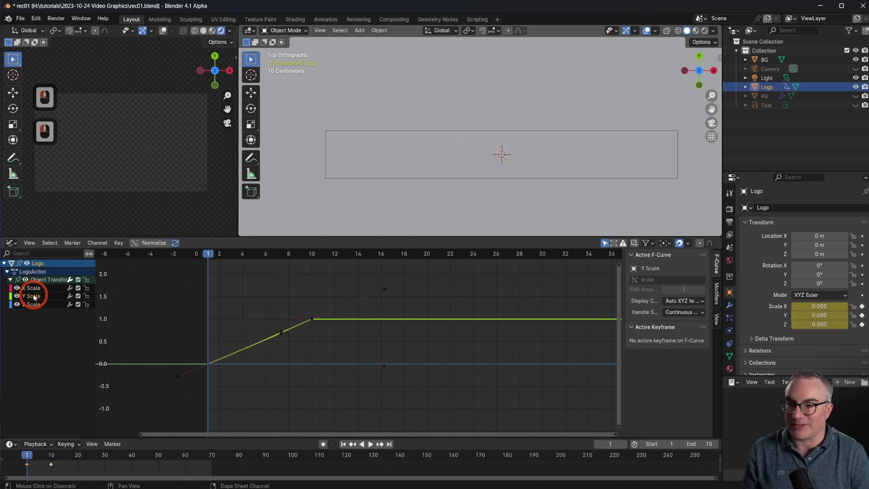
pyautogui.click(203, 365)
pyautogui.click(207, 364)
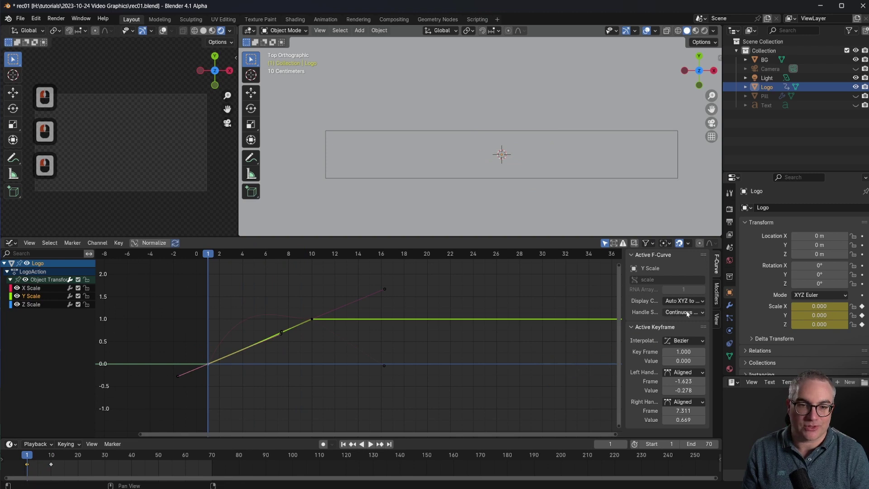
pyautogui.click(678, 341)
pyautogui.click(660, 365)
# Step: Set the interpolation of the logo's Z Scale keyframe at frame 1 to Back
pyautogui.click(10, 333)
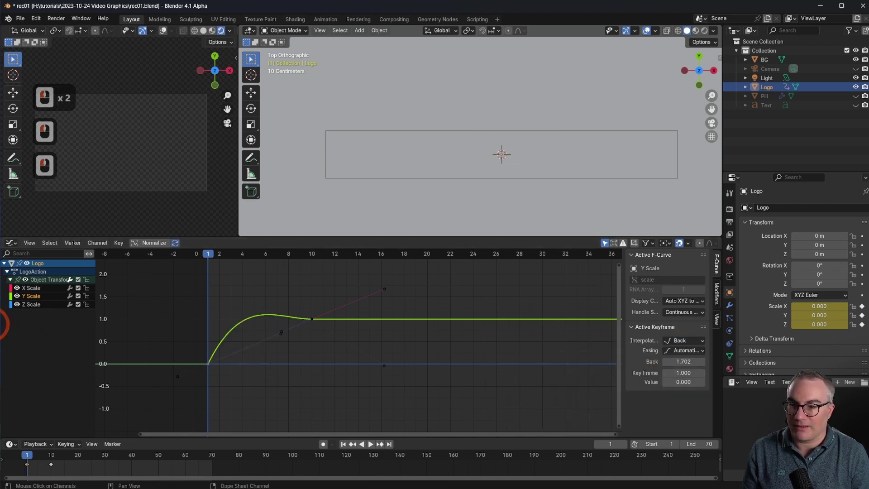
pyautogui.click(197, 362)
pyautogui.click(210, 365)
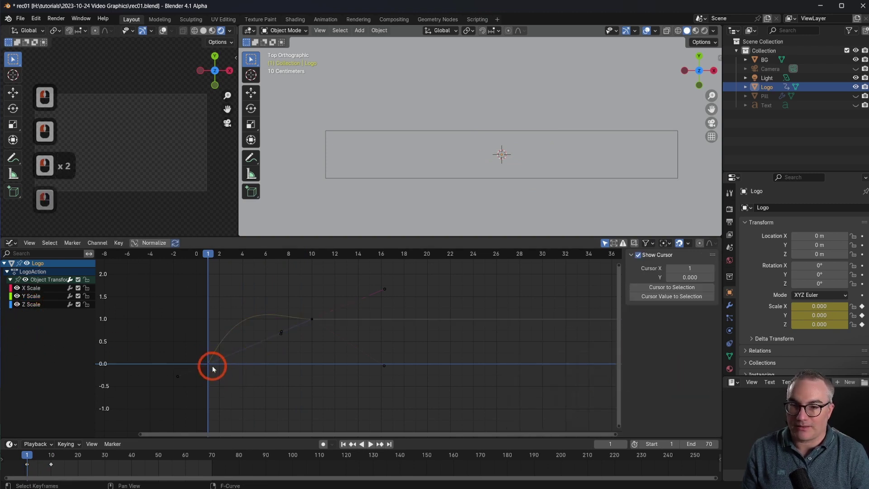
pyautogui.click(207, 365)
pyautogui.click(207, 365)
pyautogui.click(207, 365)
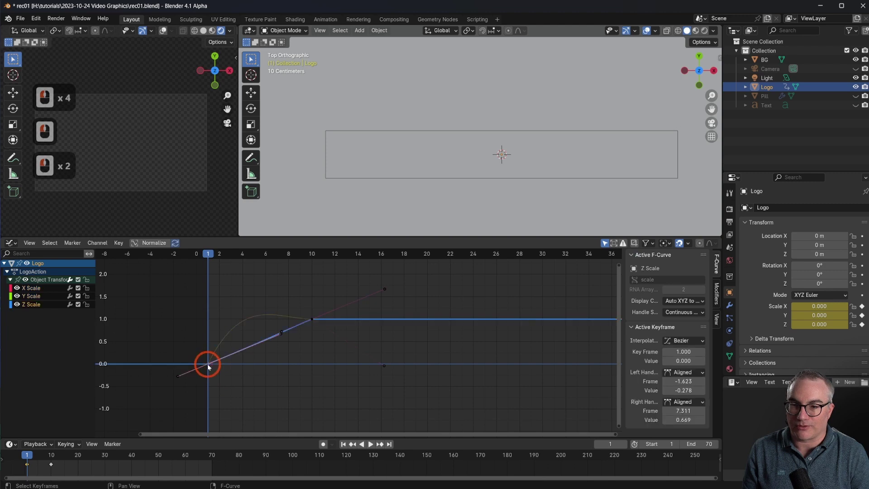
pyautogui.click(685, 341)
pyautogui.click(667, 365)
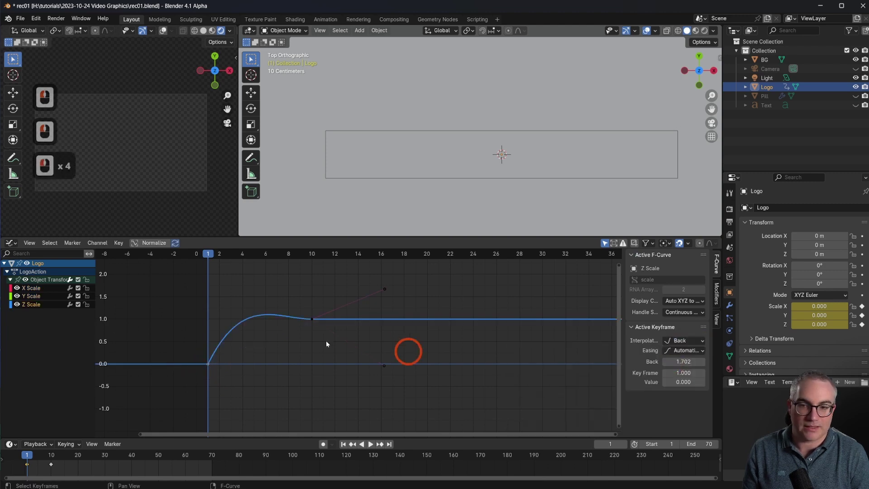
# Step: Scrub from frame 1 to frame 10 to preview the logo's pop-up scale animation
pyautogui.click(304, 336)
pyautogui.moveTo(208, 254); pyautogui.dragTo(313, 262)
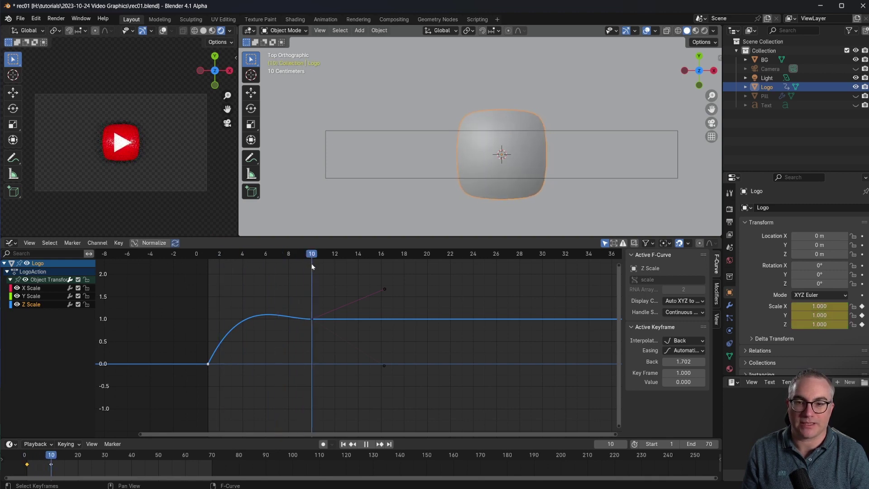
pyautogui.scroll(-2, 364, 392)
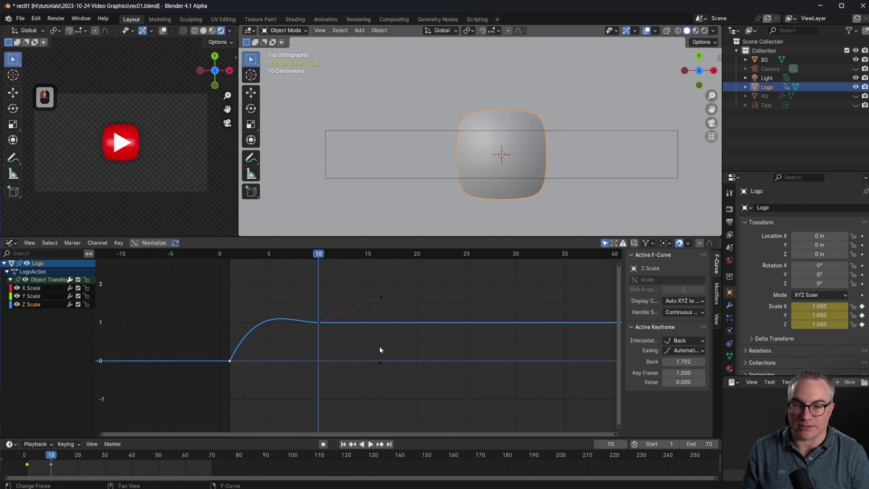
pyautogui.scroll(-1, 379, 349)
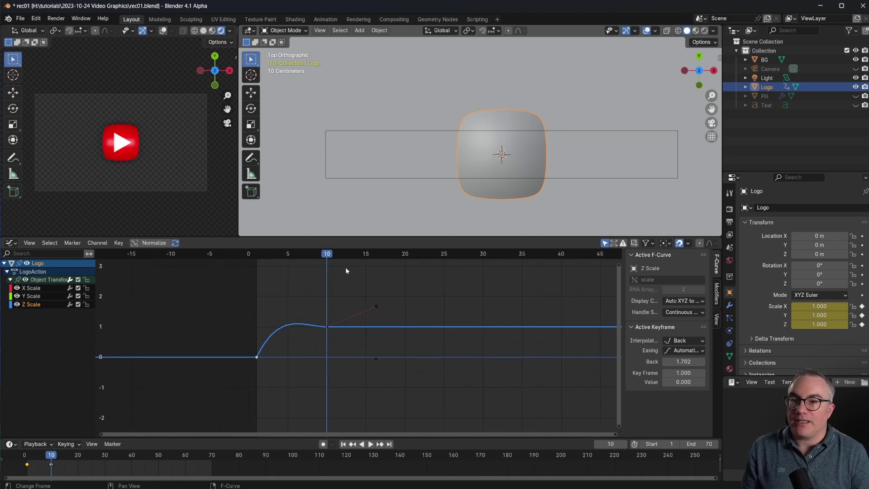
# Step: Insert a single keyframe on the logo's X Location at frame 15, with the logo still at 0 m
pyautogui.moveTo(328, 257); pyautogui.dragTo(368, 257)
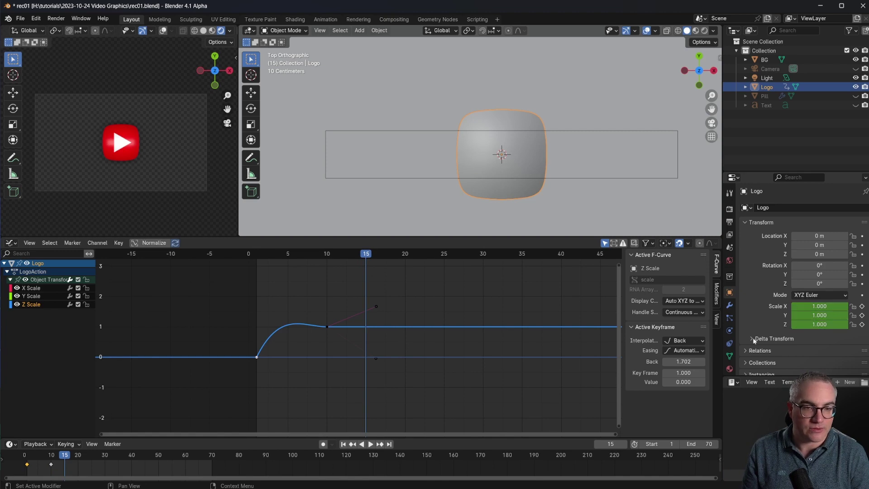
pyautogui.click(30, 296)
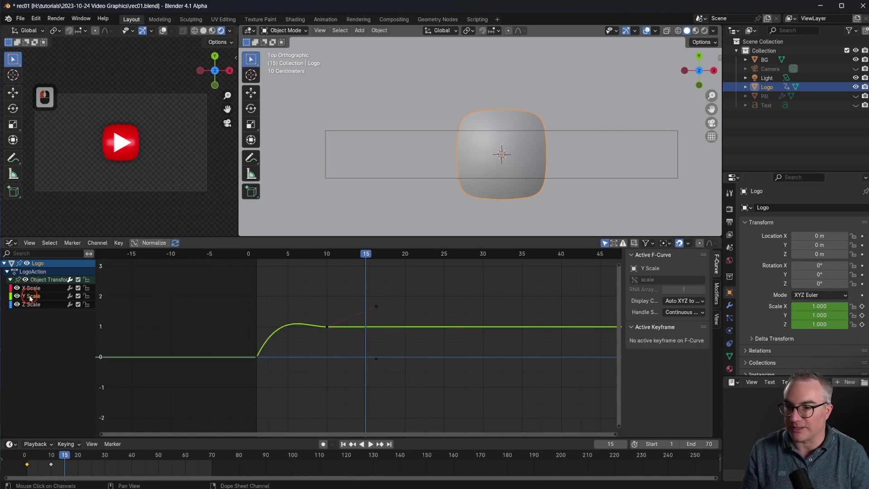
pyautogui.click(29, 304)
pyautogui.click(29, 288)
pyautogui.click(211, 295)
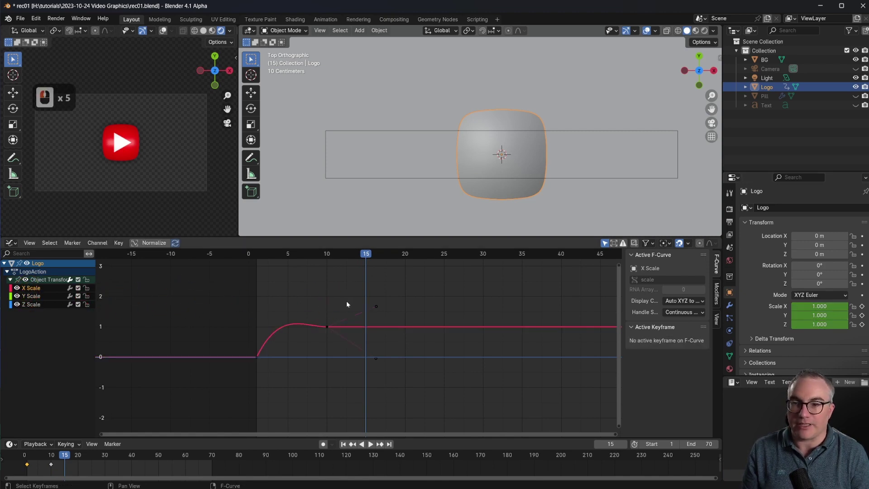
pyautogui.click(340, 330)
pyautogui.click(547, 341)
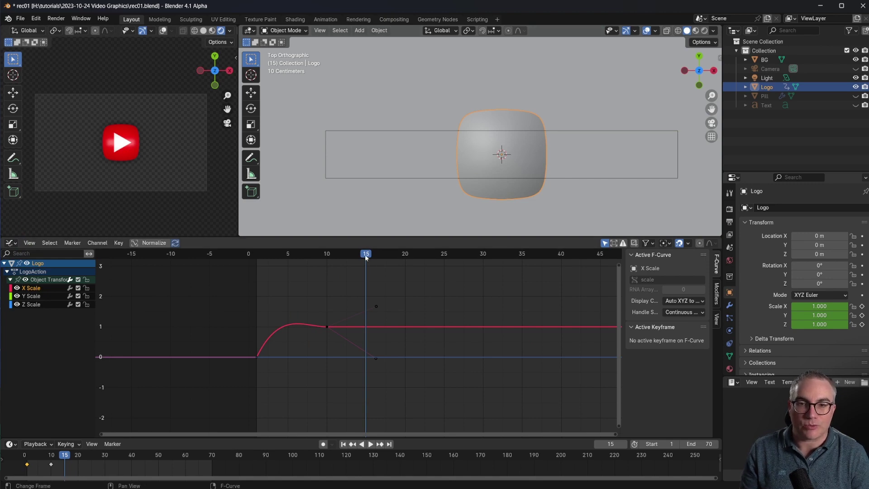
pyautogui.rightClick(822, 235)
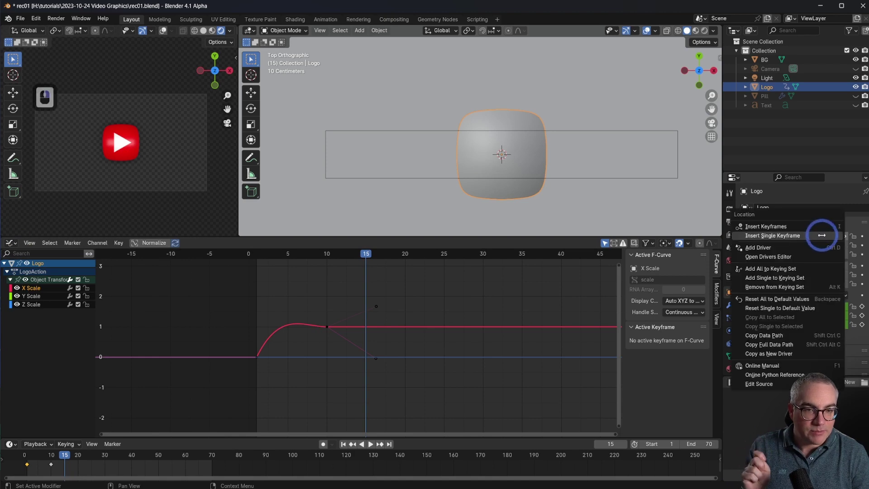
pyautogui.click(821, 235)
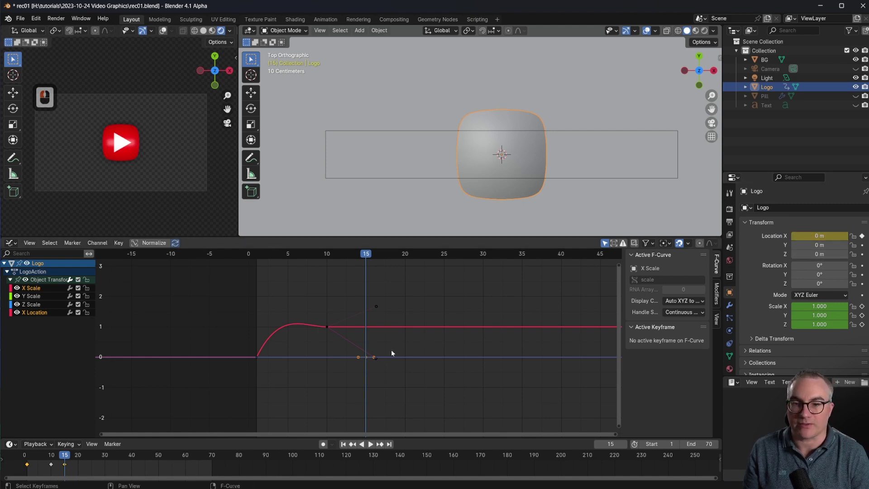
# Step: Hide the logo's X, Y and Z Scale curves in the Graph Editor and select the X Location keyframe at frame 15
pyautogui.click(366, 359)
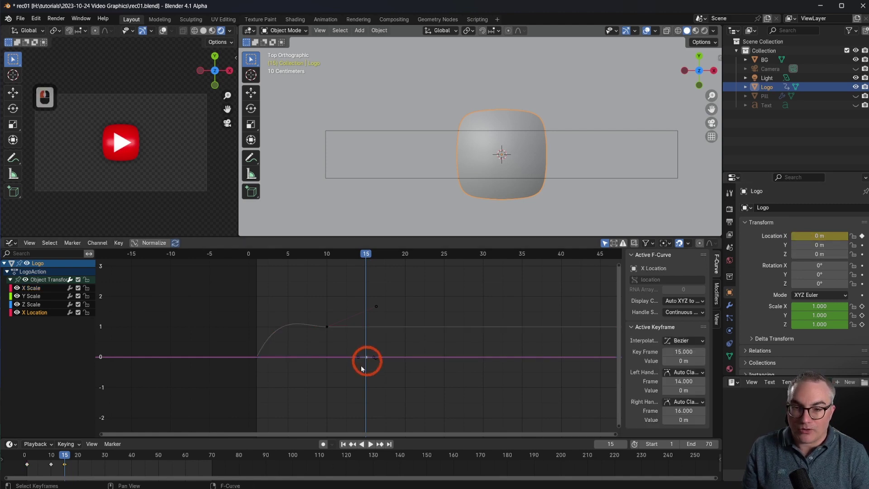
pyautogui.click(17, 305)
pyautogui.click(17, 296)
pyautogui.click(17, 288)
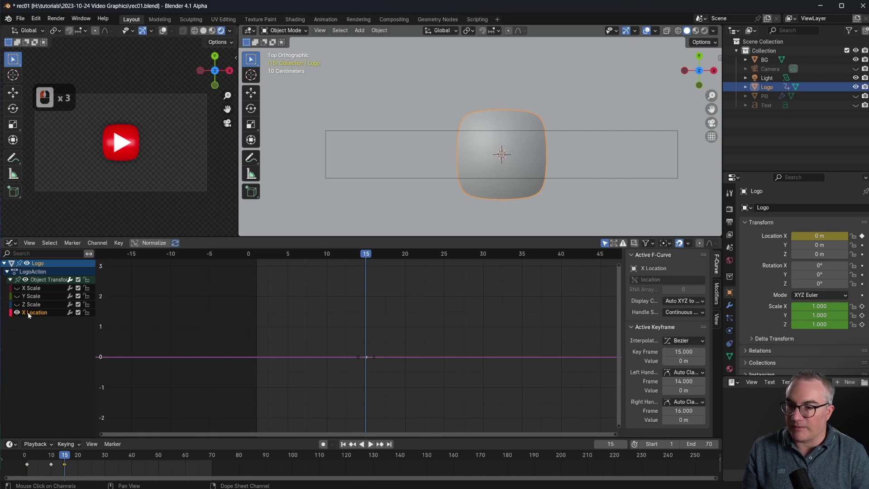
pyautogui.click(122, 330)
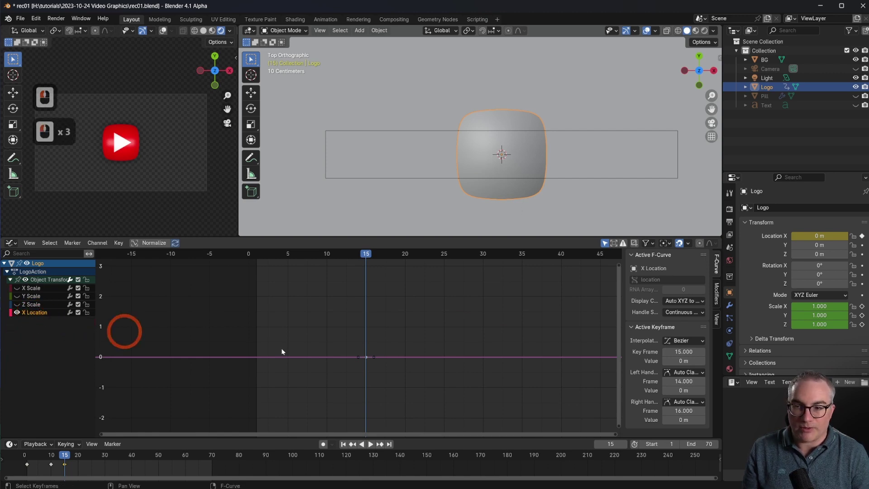
pyautogui.click(367, 357)
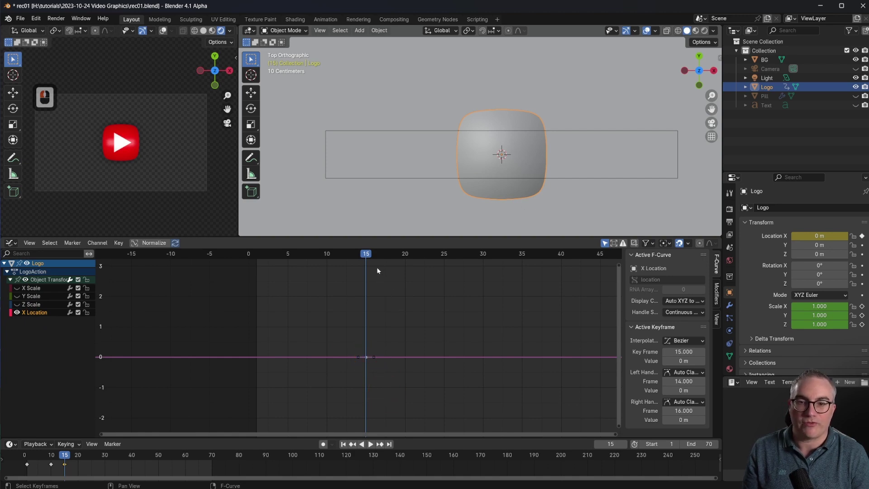
# Step: At frame 25, move the logo along X to about -2.99 m and keyframe its X Location
pyautogui.moveTo(368, 257); pyautogui.dragTo(444, 257)
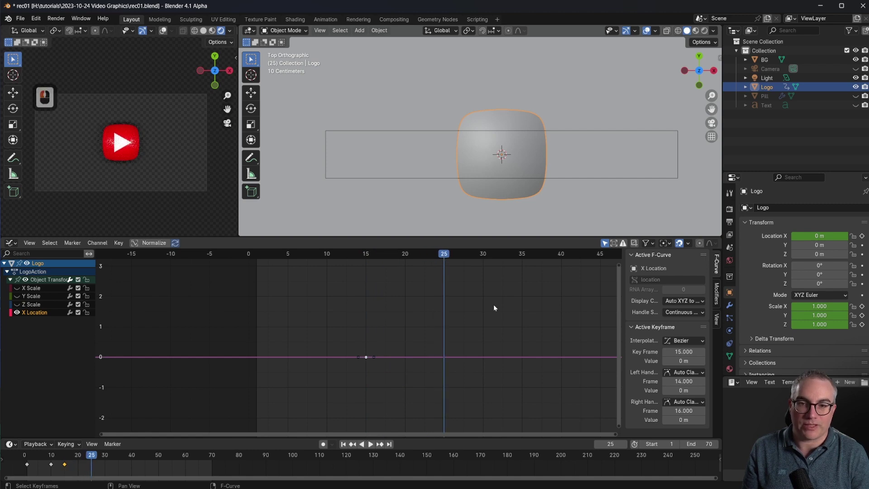
pyautogui.press('g')
pyautogui.press('x')
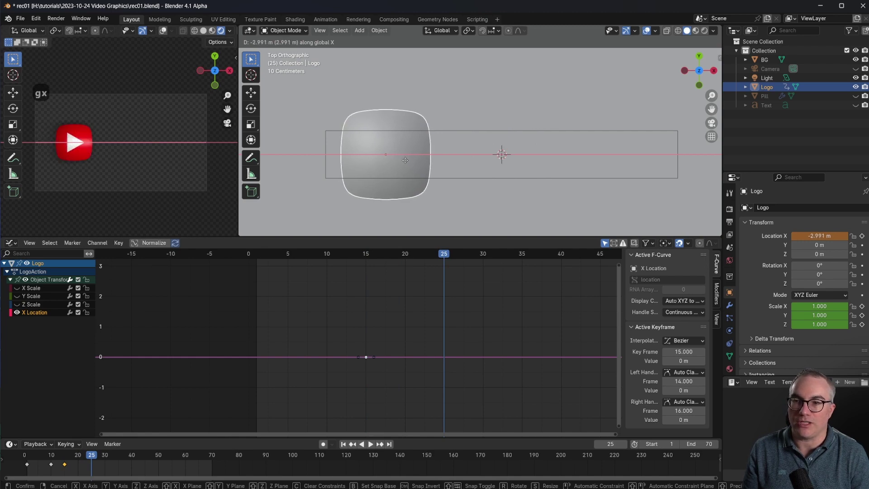
pyautogui.click(427, 169)
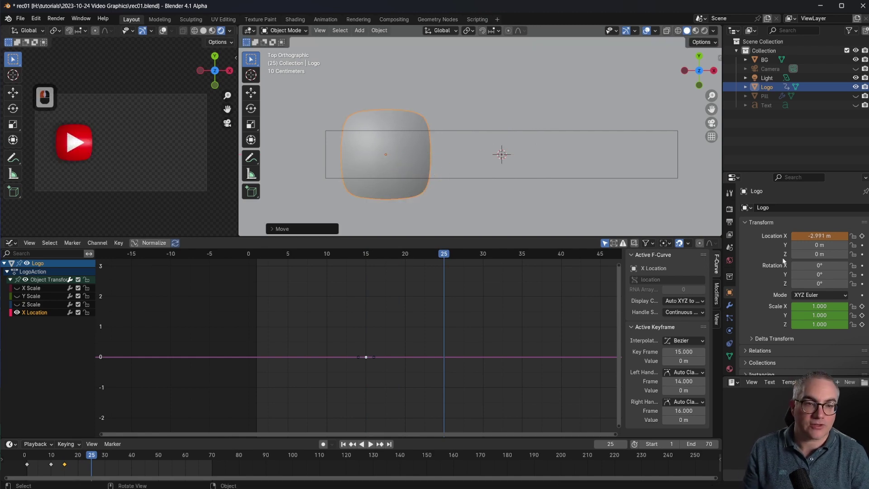
pyautogui.rightClick(818, 236)
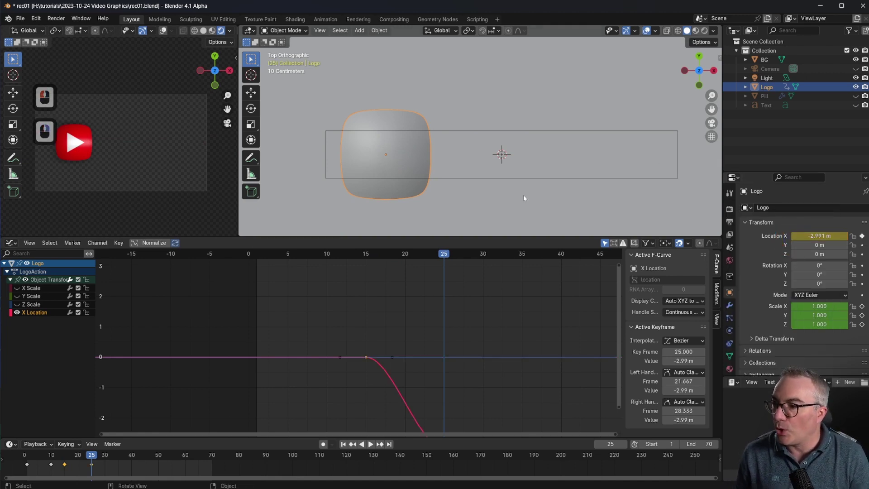
# Step: Set the interpolation of the logo's X Location keyframe at frame 15 to Back and scrub frames 15 to 25 to preview the slide
pyautogui.moveTo(393, 341); pyautogui.dragTo(345, 293, button='middle')
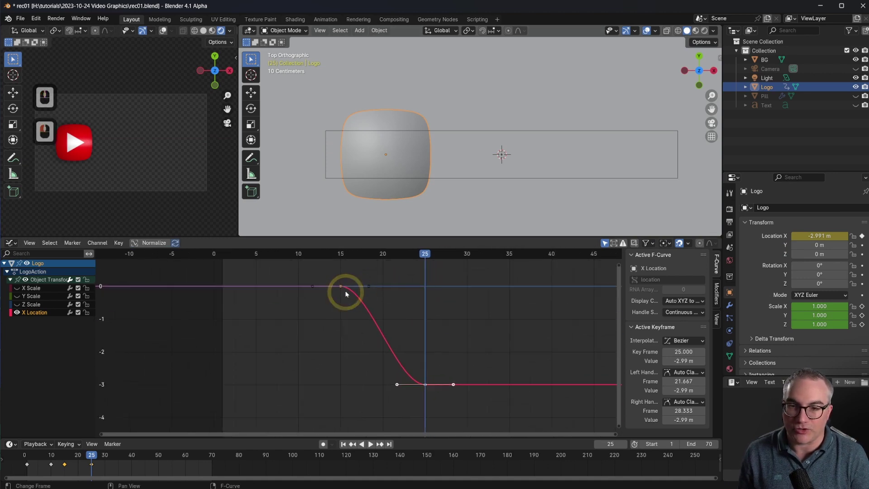
pyautogui.click(352, 294)
pyautogui.click(344, 288)
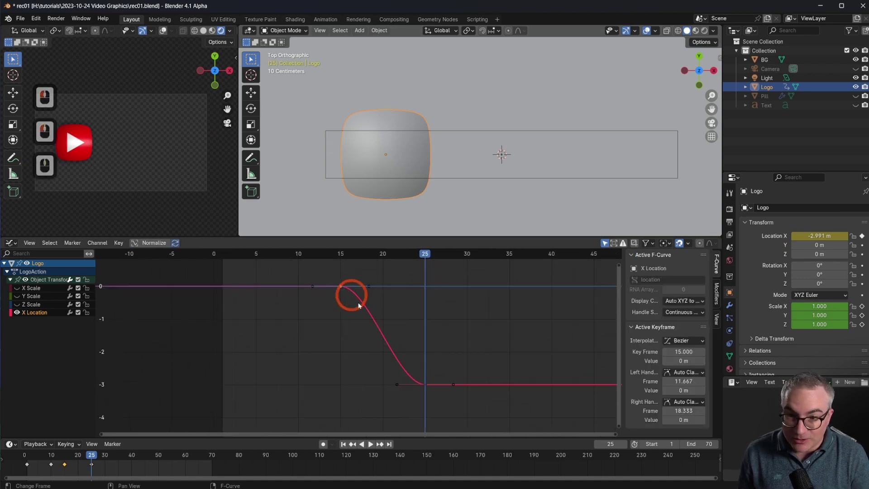
pyautogui.click(687, 344)
pyautogui.click(663, 363)
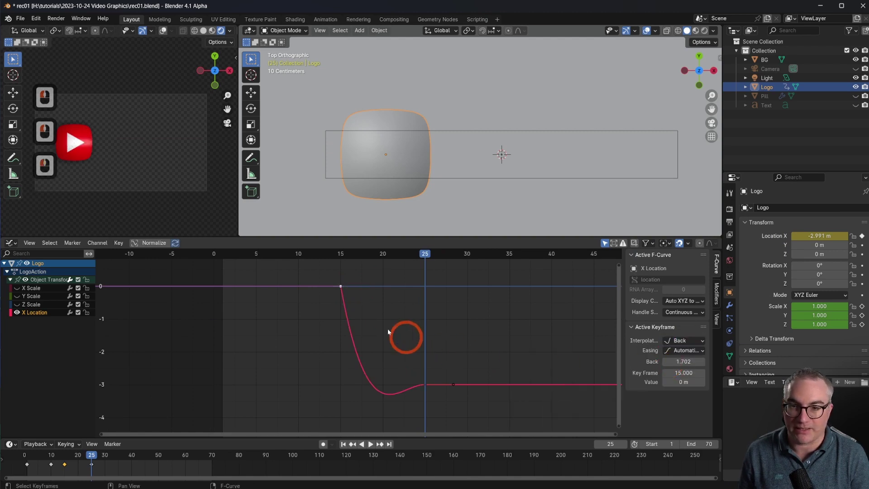
pyautogui.moveTo(339, 256); pyautogui.dragTo(425, 262)
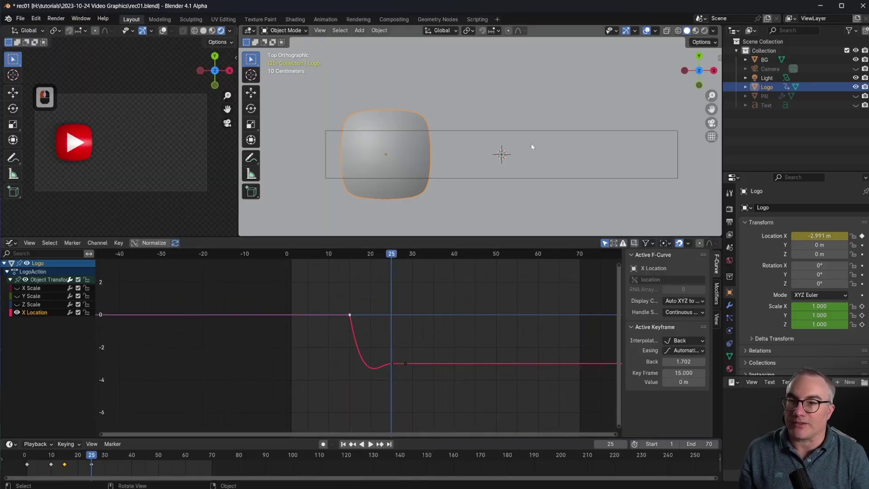
# Step: Unhide the Pill and Text objects in the viewport
pyautogui.click(855, 96)
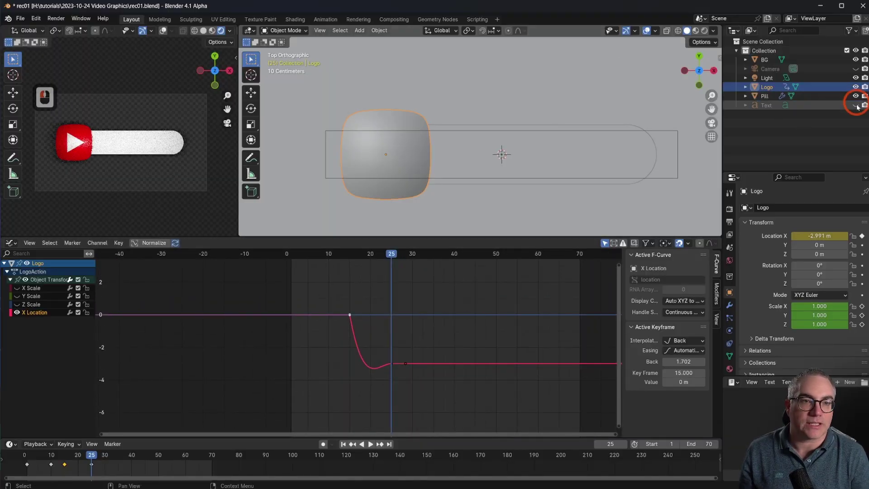
pyautogui.click(855, 105)
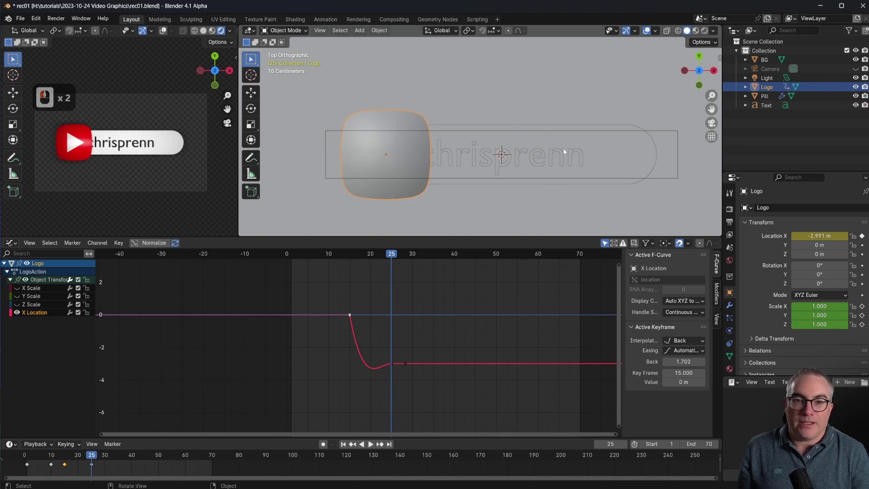
pyautogui.click(570, 127)
pyautogui.press('g')
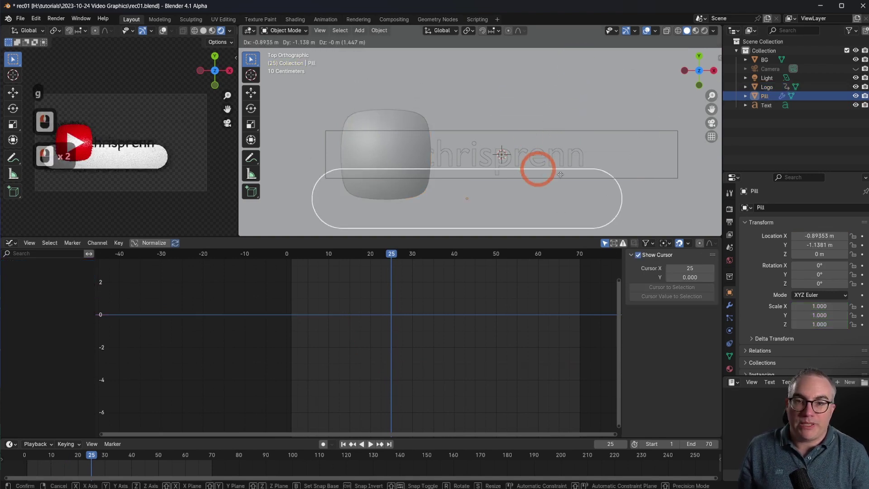
pyautogui.press('Escape')
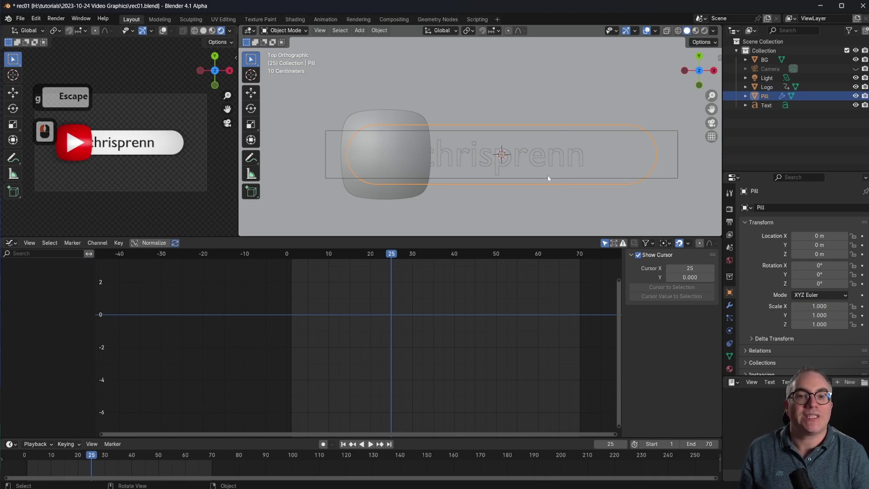
# Step: Move the channel-name text along X to about 1.19 m so it clears the logo
pyautogui.click(531, 160)
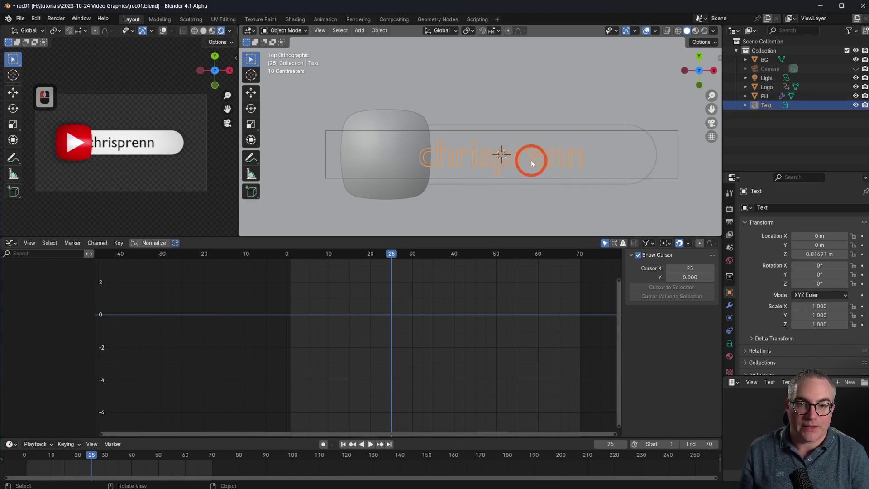
pyautogui.press('g')
pyautogui.press('x')
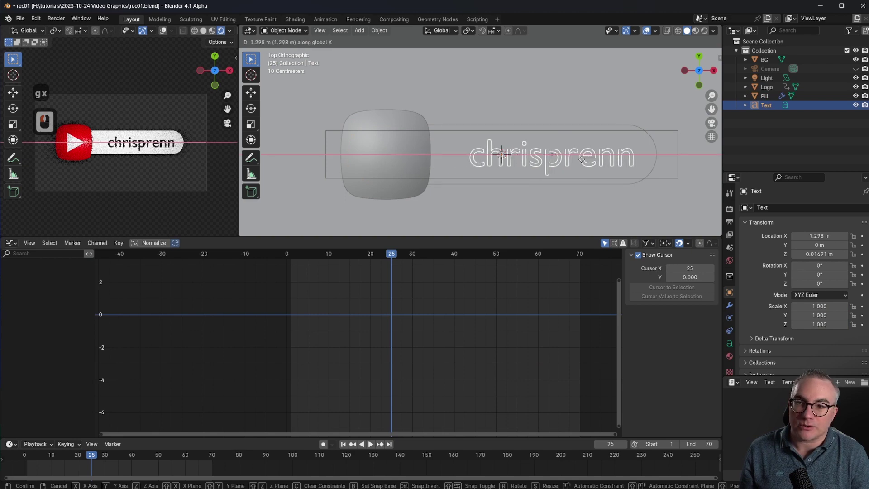
pyautogui.click(355, 175)
# Step: Nudge the text back along X to about 1.09 m to centre it on the exposed part of the pill
pyautogui.scroll(3, 113, 170)
pyautogui.keyDown('shift'); pyautogui.moveTo(161, 154); pyautogui.dragTo(107, 152, button='middle'); pyautogui.keyUp('shift')
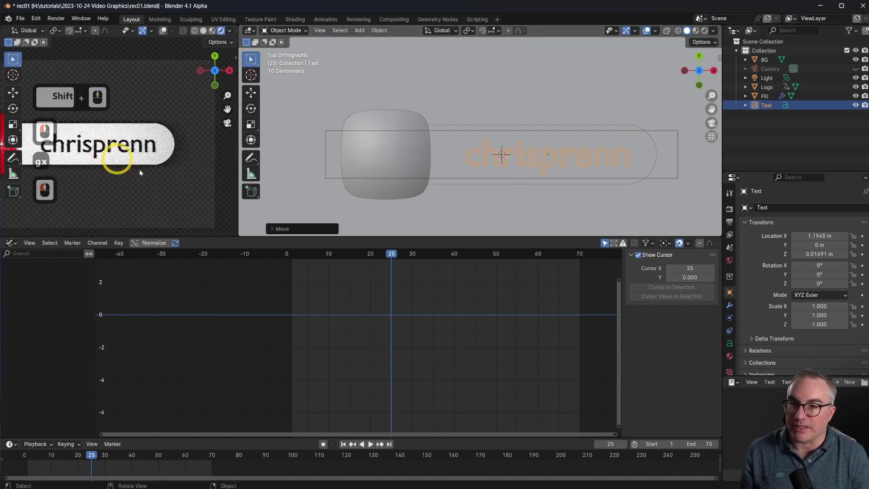
pyautogui.scroll(2, 107, 152)
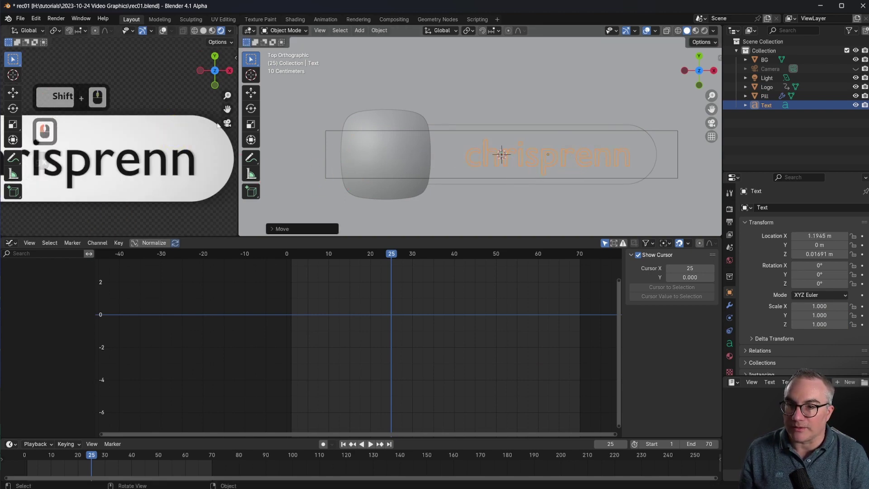
pyautogui.press('g')
pyautogui.press('x')
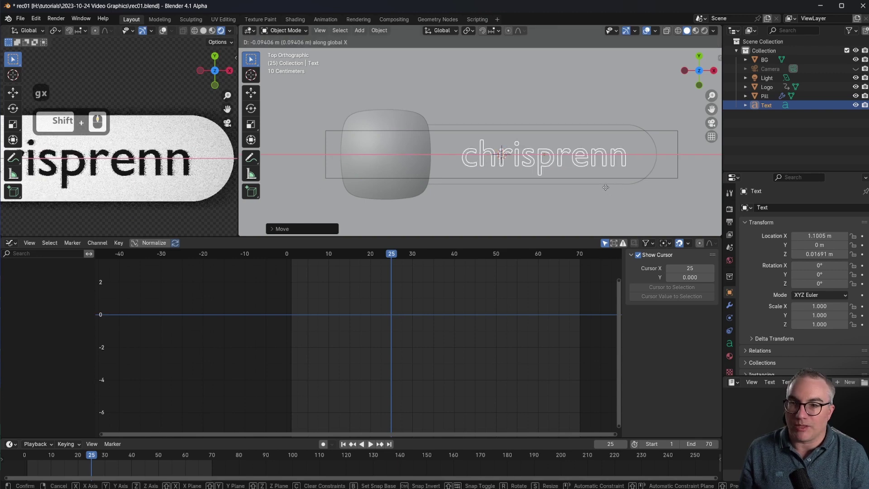
pyautogui.click(604, 186)
pyautogui.scroll(-3, 150, 173)
pyautogui.scroll(-2, 197, 187)
pyautogui.keyDown('shift'); pyautogui.scroll(3, 198, 186); pyautogui.keyUp('shift')
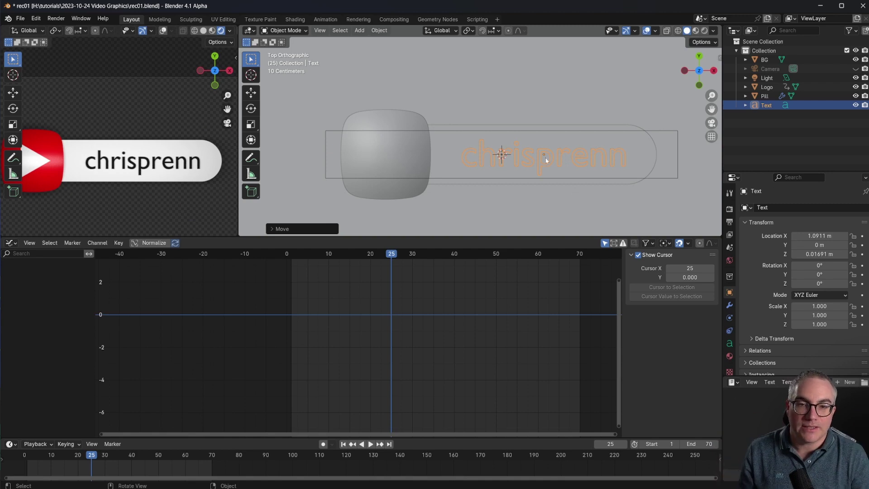
# Step: Parent the Text to the Pill with the Object option and expand the Pill's hierarchy in the Outliner
pyautogui.keyDown('shift'); pyautogui.click(530, 127); pyautogui.keyUp('shift')
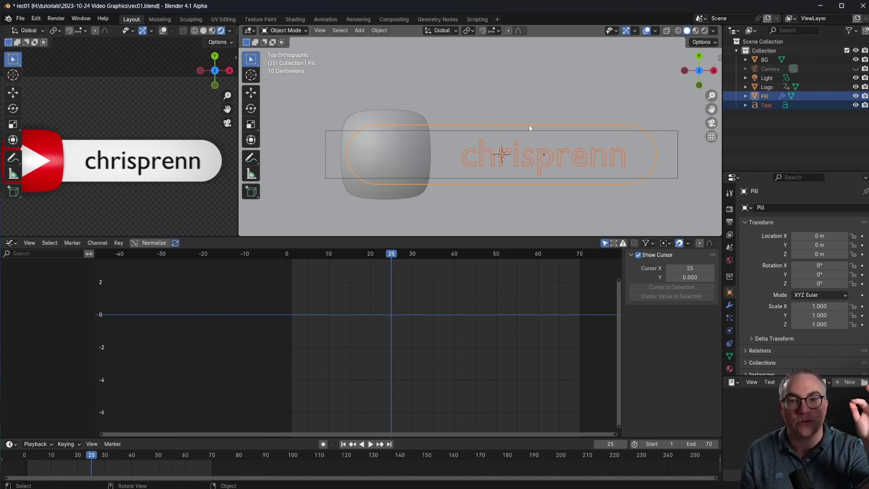
pyautogui.hotkey('ctrl', 'p')
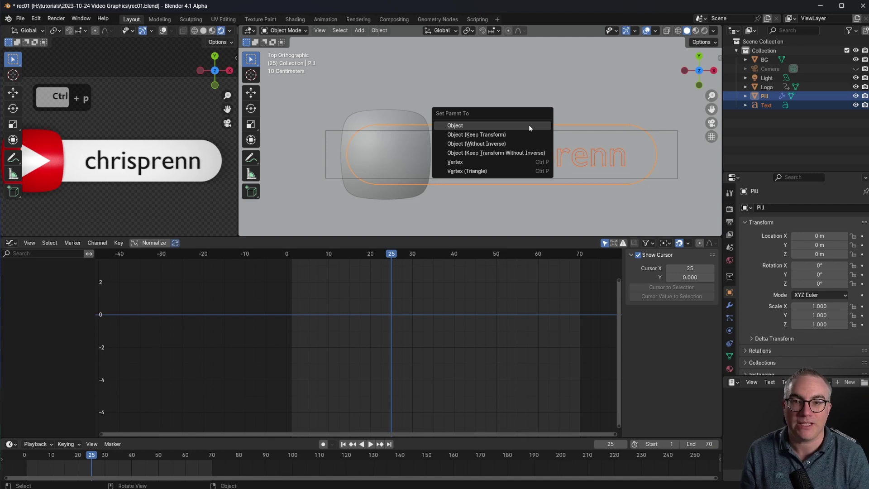
pyautogui.click(465, 127)
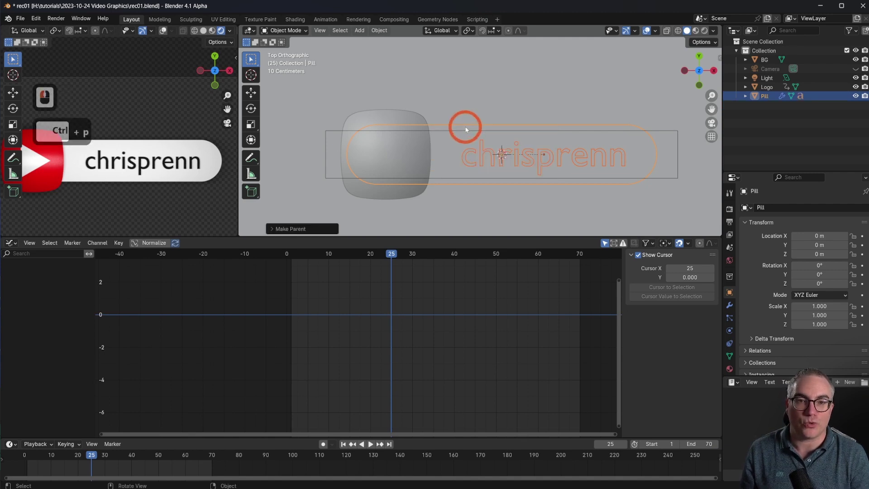
pyautogui.click(746, 96)
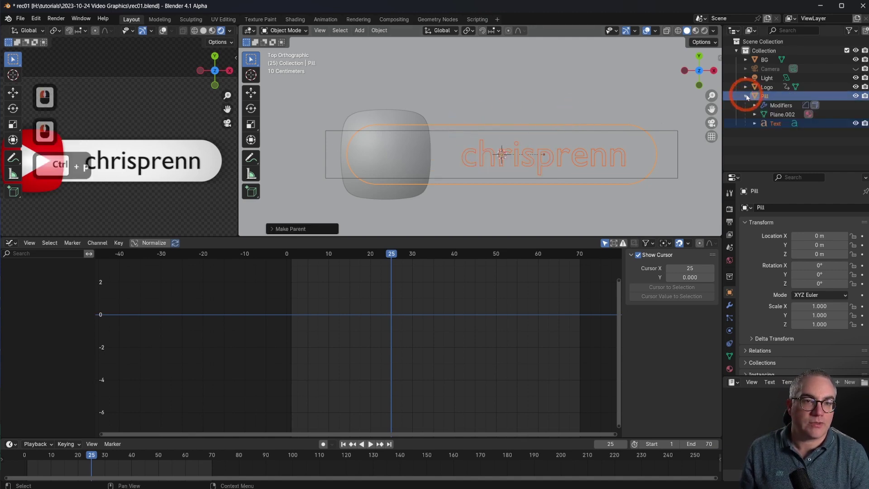
# Step: Edit the Text object under the Pill and retype its last three letters, "enn"
pyautogui.doubleClick(746, 96)
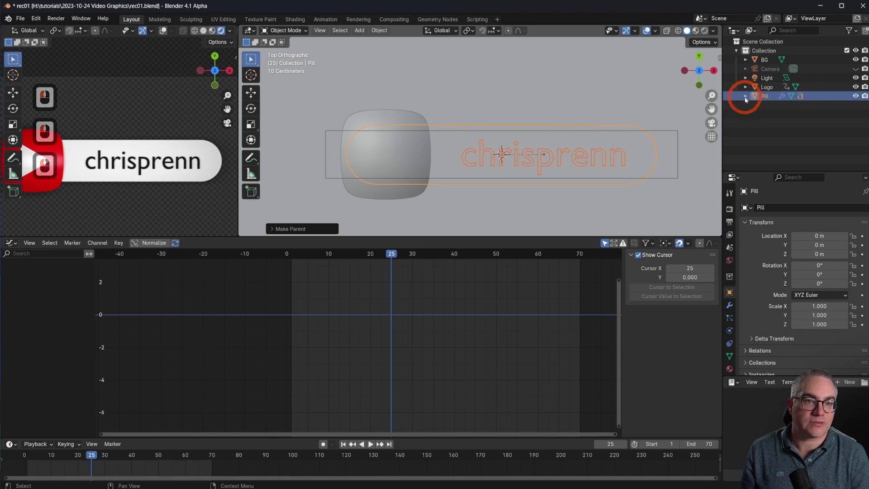
pyautogui.click(779, 130)
pyautogui.click(777, 125)
pyautogui.press('Tab')
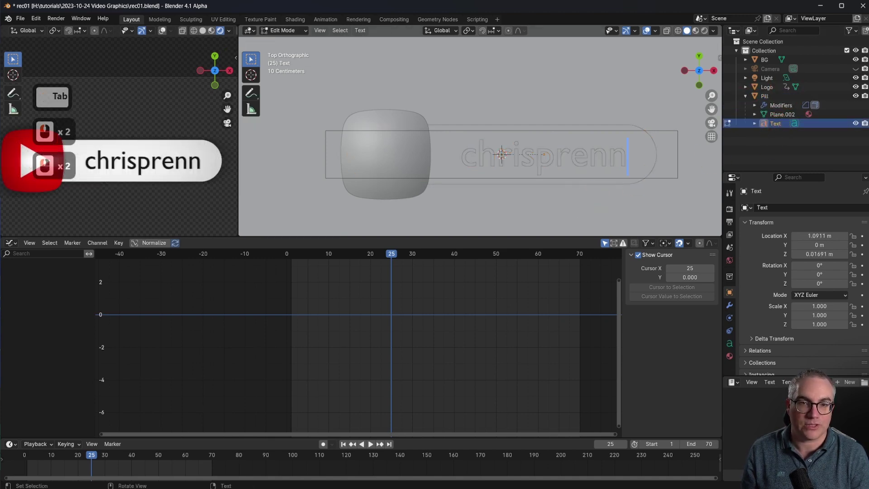
pyautogui.press('BackSpace')
pyautogui.press('BackSpace')
pyautogui.press('BackSpace')
pyautogui.write('enn')
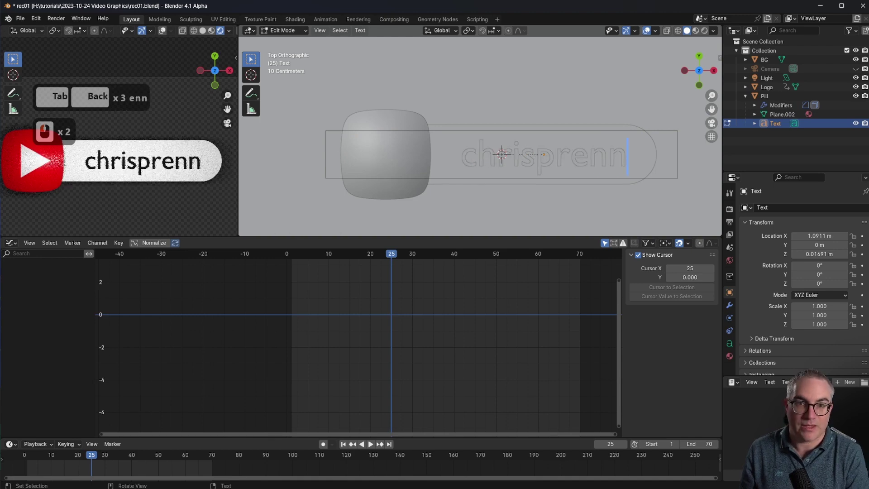
pyautogui.press('Tab')
# Step: Select the Pill and test-move it to check that the parented text follows
pyautogui.click(511, 128)
pyautogui.press('g')
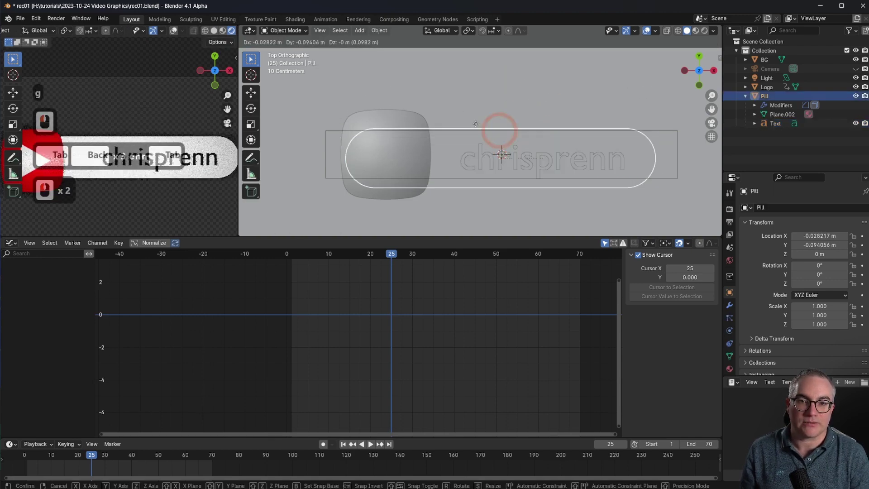
pyautogui.press('Escape')
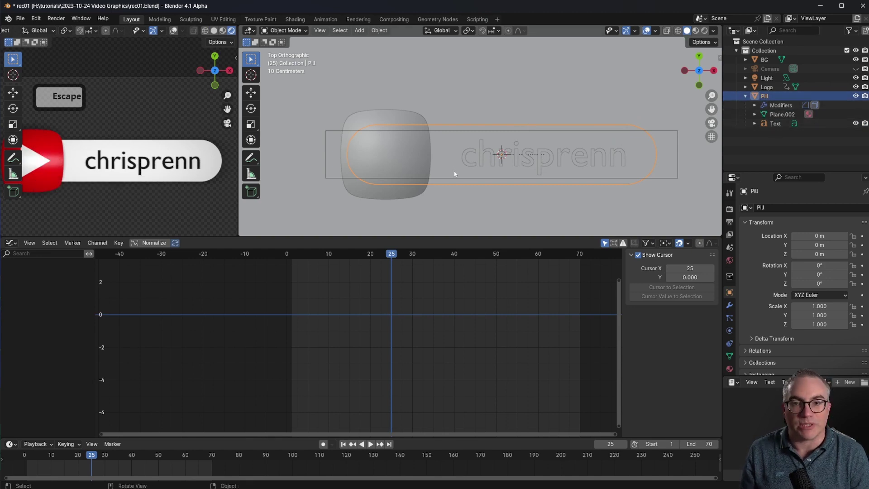
# Step: Go to frame 35 and move the Pill along X to about -0.23 m
pyautogui.scroll(-2, 454, 195)
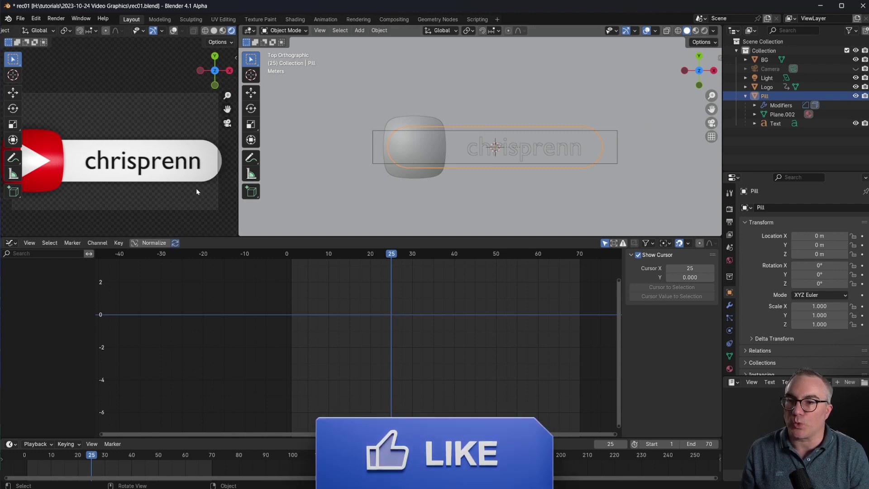
pyautogui.scroll(-2, 197, 188)
pyautogui.keyDown('shift'); pyautogui.moveTo(208, 173); pyautogui.dragTo(329, 189, button='middle'); pyautogui.keyUp('shift')
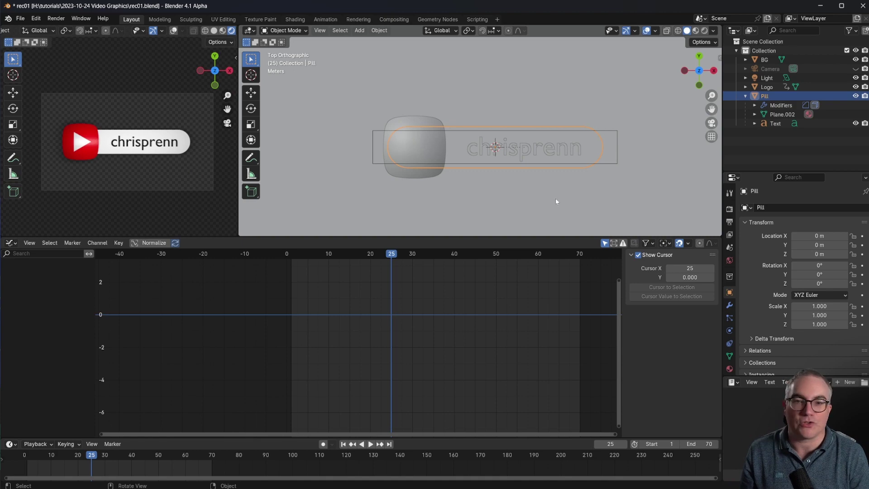
pyautogui.click(390, 256)
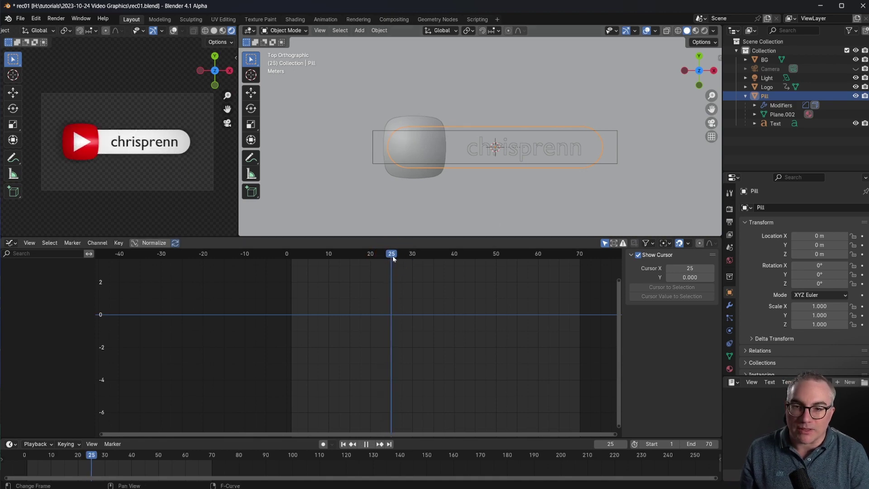
pyautogui.moveTo(392, 258)
pyautogui.mouseDown()
pyautogui.moveTo(346, 253)
pyautogui.moveTo(399, 257)
pyautogui.moveTo(393, 258)
pyautogui.mouseUp()
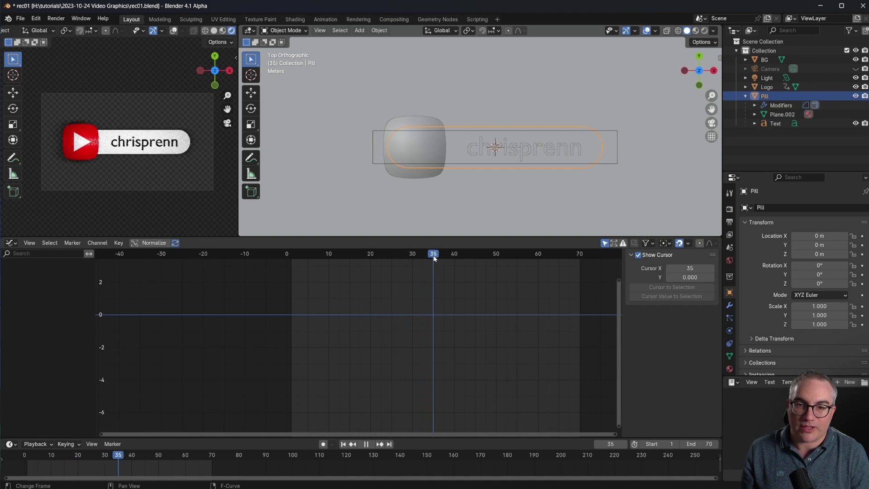
pyautogui.click(546, 115)
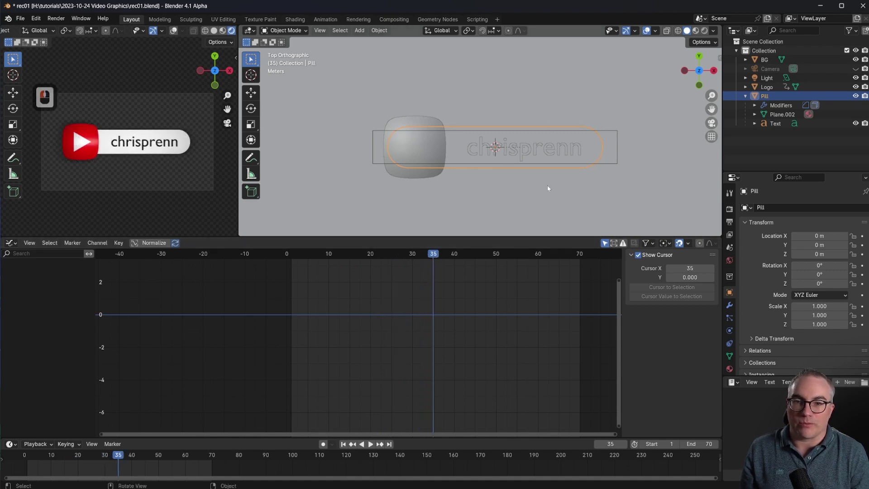
pyautogui.press('g')
pyautogui.press('x')
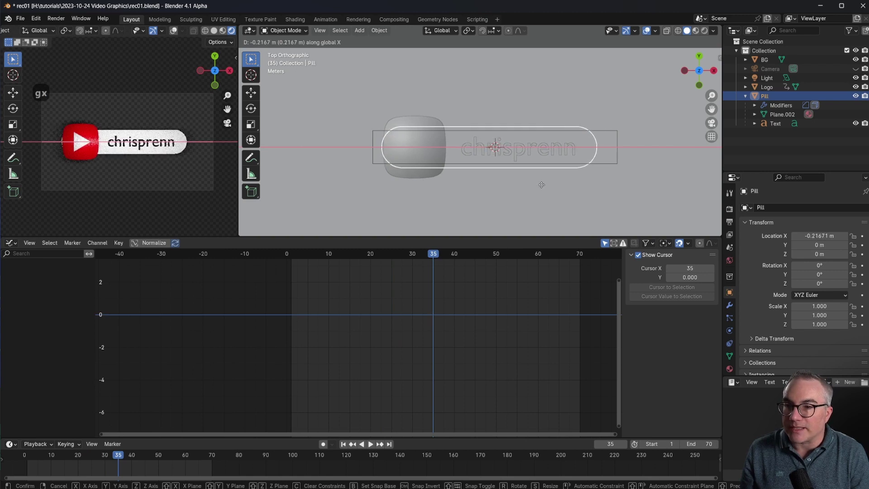
pyautogui.click(542, 186)
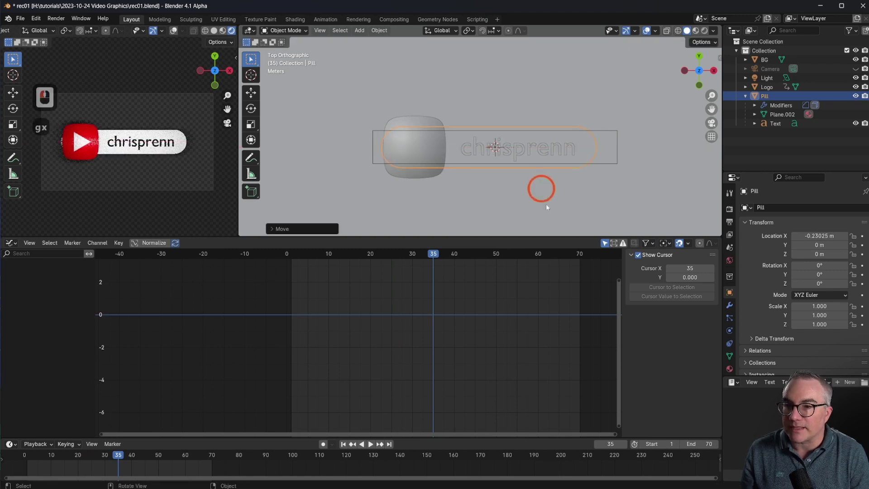
# Step: Insert a single keyframe on the Pill's X location at frame 35
pyautogui.click(730, 293)
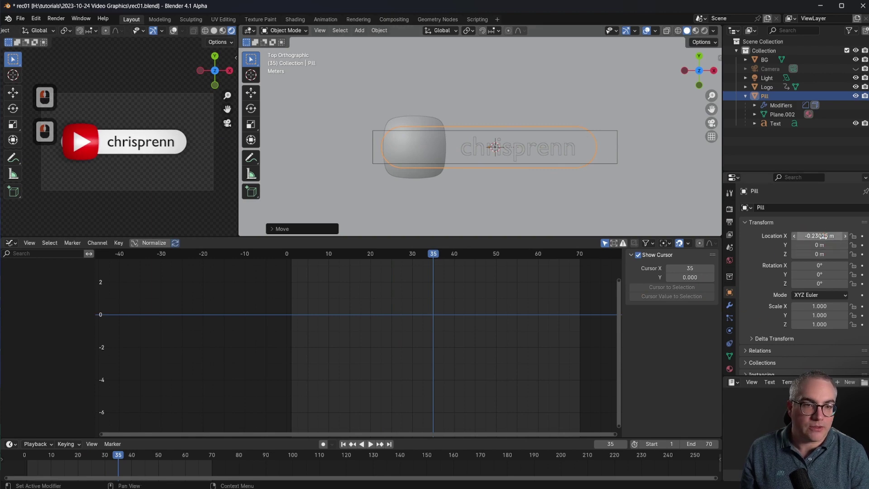
pyautogui.rightClick(820, 236)
pyautogui.click(805, 237)
pyautogui.click(456, 279)
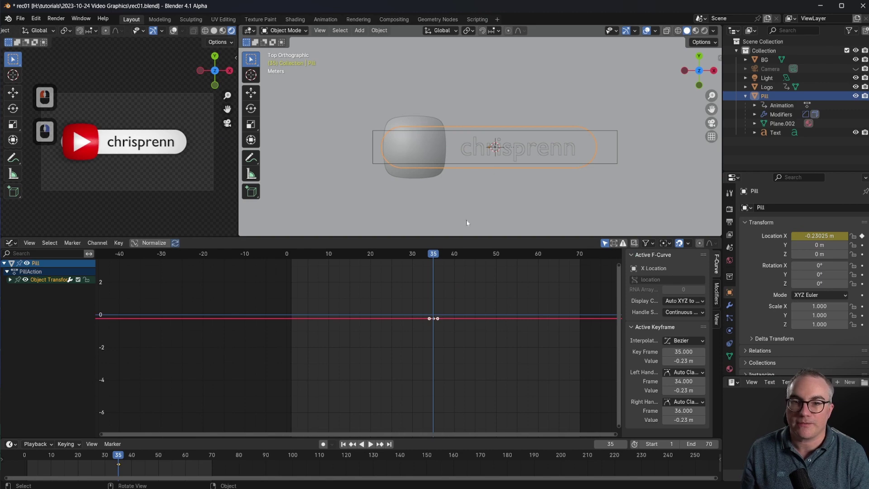
# Step: Go to frame 25 and move the Pill along X to about -6.76 m, so its right end hides behind the logo
pyautogui.moveTo(432, 257); pyautogui.dragTo(384, 256)
pyautogui.press('space')
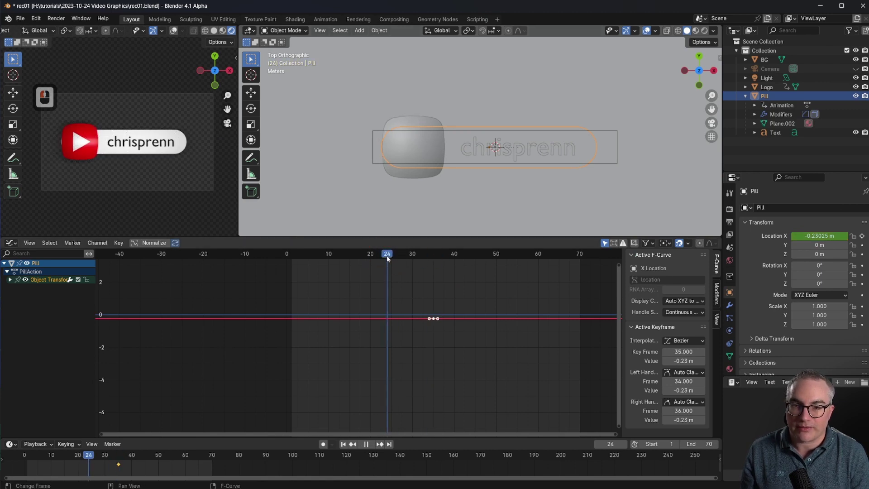
pyautogui.press('space')
pyautogui.press('g')
pyautogui.press('x')
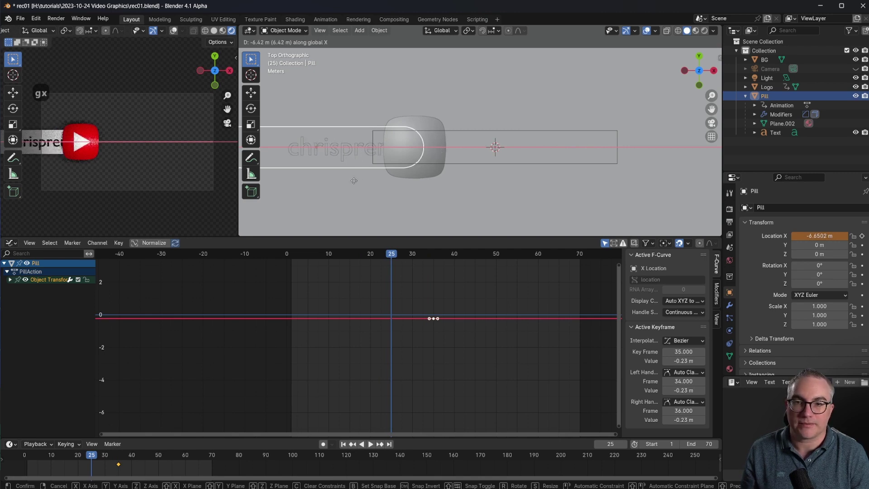
pyautogui.click(351, 180)
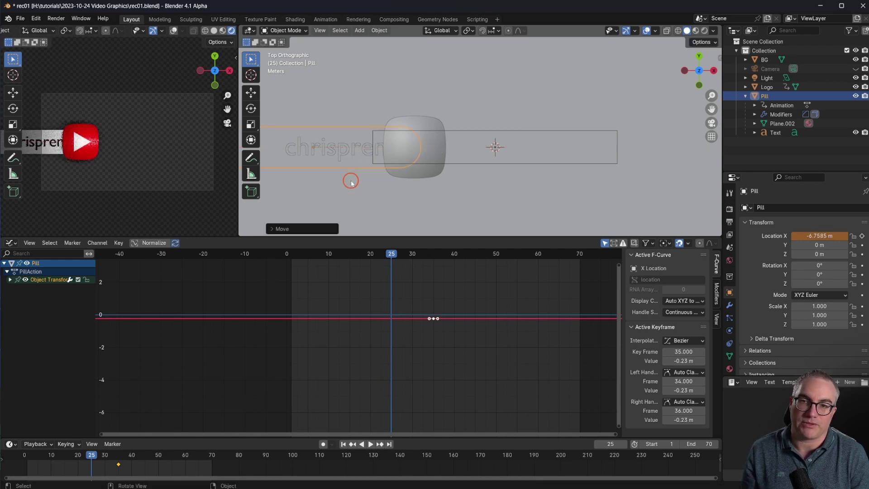
# Step: Insert a single keyframe on the Pill's X location at frame 25
pyautogui.rightClick(817, 236)
pyautogui.click(822, 231)
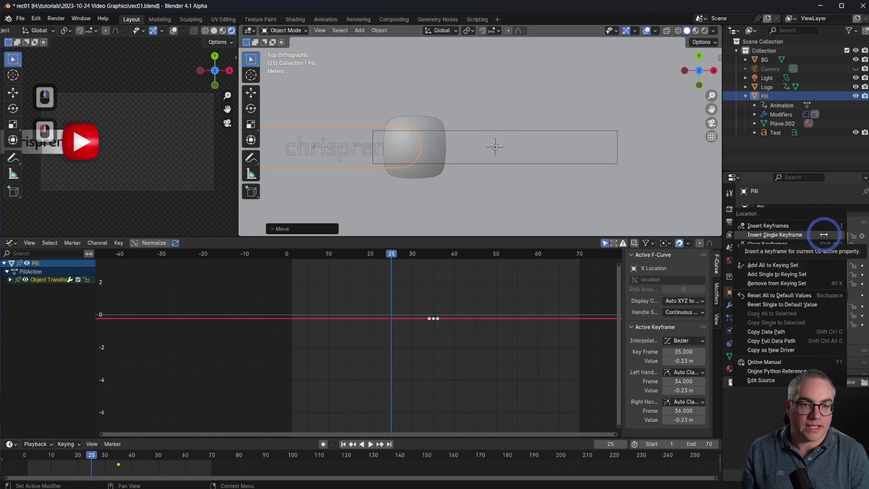
pyautogui.click(415, 313)
# Step: Set the interpolation of the Pill's X location keyframe at frame 25 to Back
pyautogui.moveTo(392, 258); pyautogui.dragTo(419, 256)
pyautogui.moveTo(451, 337); pyautogui.dragTo(415, 333, button='middle')
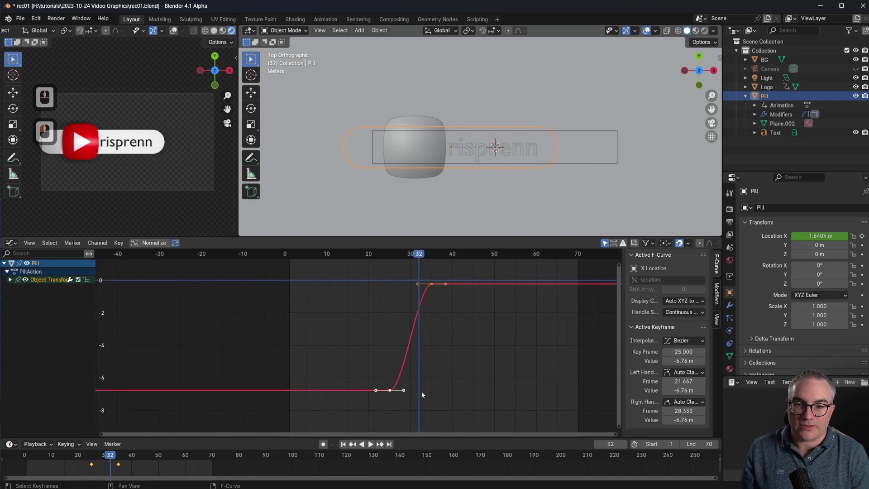
pyautogui.click(395, 391)
pyautogui.click(390, 390)
pyautogui.click(682, 341)
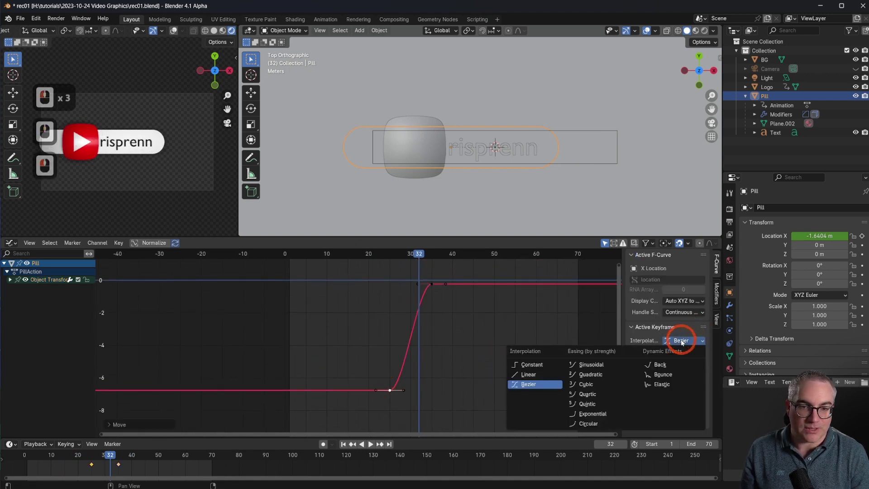
pyautogui.click(660, 364)
# Step: Scrub through the animation and examine the part of the pill beside the logo at frame 25 in the camera view
pyautogui.moveTo(389, 259); pyautogui.dragTo(366, 261)
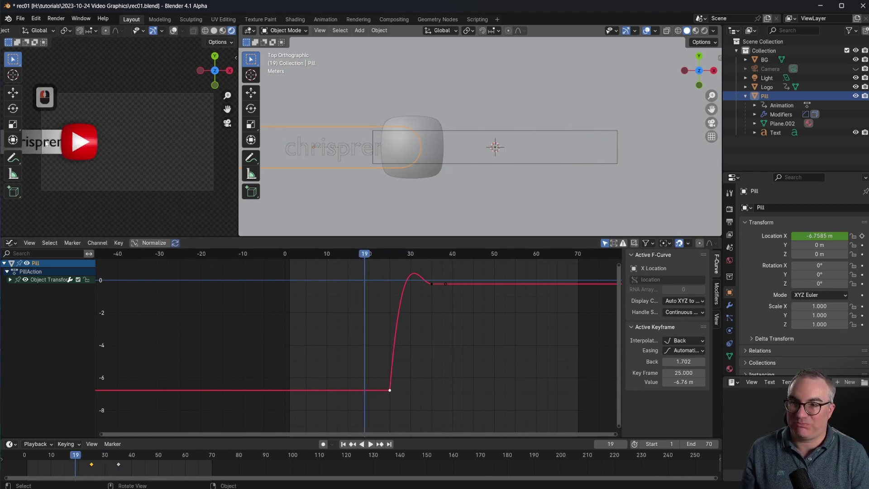
pyautogui.scroll(-2, 389, 187)
pyautogui.moveTo(368, 258); pyautogui.dragTo(322, 251)
pyautogui.press('space')
pyautogui.moveTo(379, 255)
pyautogui.mouseDown()
pyautogui.moveTo(445, 257)
pyautogui.moveTo(289, 256)
pyautogui.moveTo(390, 259)
pyautogui.mouseUp()
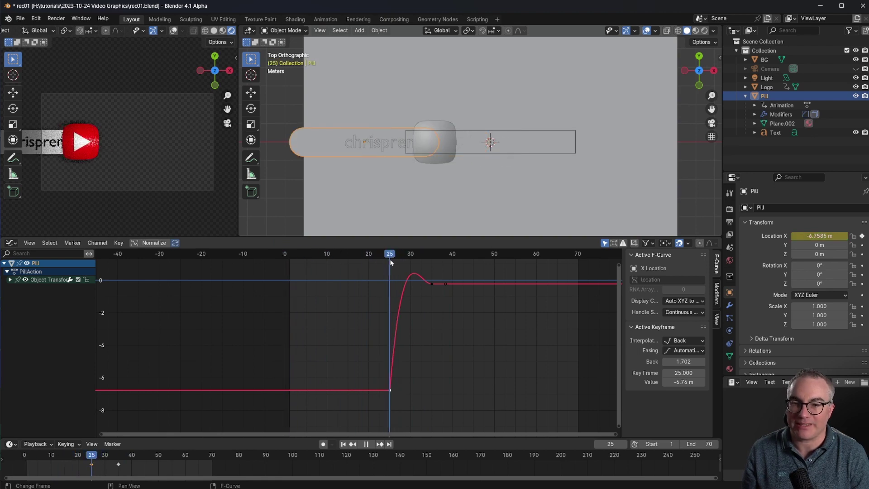
pyautogui.keyDown('shift'); pyautogui.moveTo(50, 132); pyautogui.dragTo(45, 129, button='middle'); pyautogui.keyUp('shift')
pyautogui.scroll(5, 44, 128)
pyautogui.scroll(-3, 153, 124)
pyautogui.keyDown('shift'); pyautogui.moveTo(133, 110); pyautogui.dragTo(158, 86, button='middle'); pyautogui.keyUp('shift')
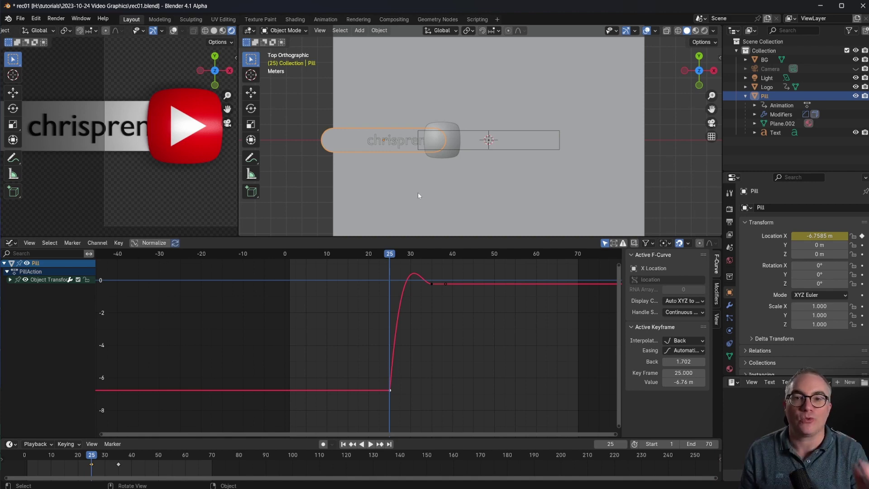
# Step: Add a cube at the origin and scale it up uniformly to about 14.27, larger than the background plane
pyautogui.scroll(3, 419, 187)
pyautogui.scroll(-3, 460, 198)
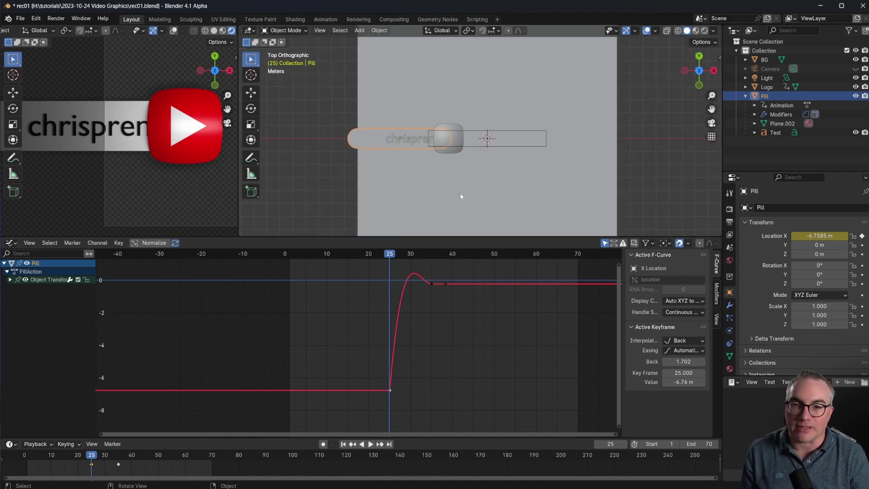
pyautogui.click(622, 152)
pyautogui.click(647, 133)
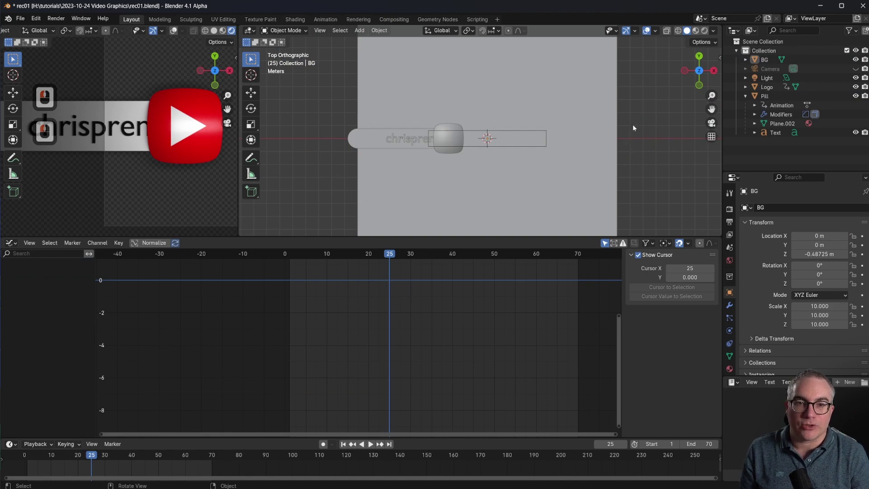
pyautogui.hotkey('shift', 'a')
pyautogui.moveTo(633, 124)
pyautogui.click(713, 134)
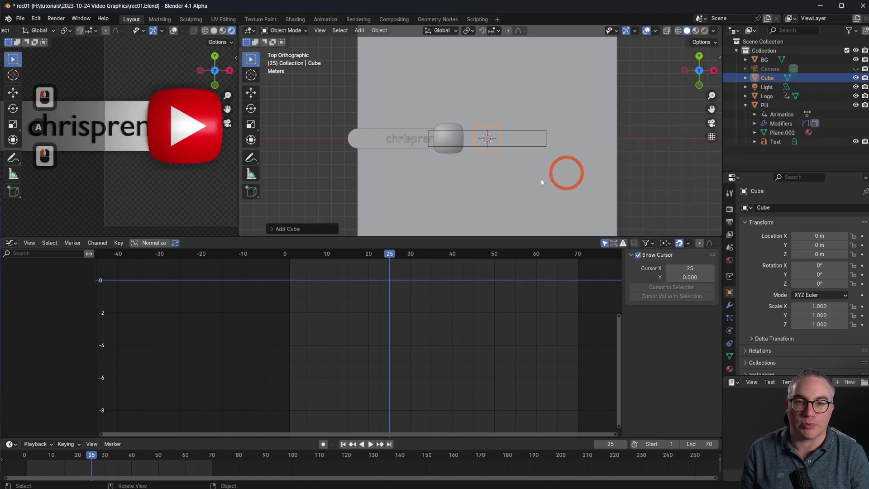
pyautogui.press('s')
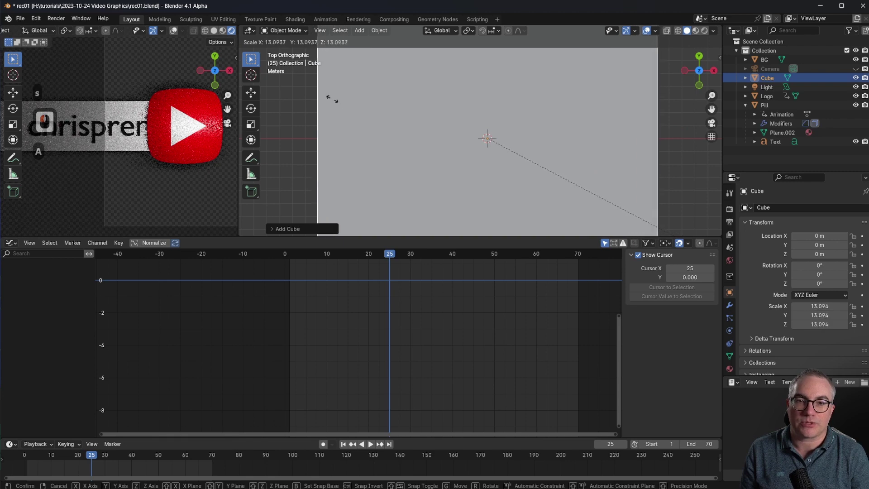
pyautogui.click(363, 110)
# Step: Set the cube's viewport display to Bounds in its object properties
pyautogui.scroll(-4, 441, 200)
pyautogui.scroll(-5, 200, 140)
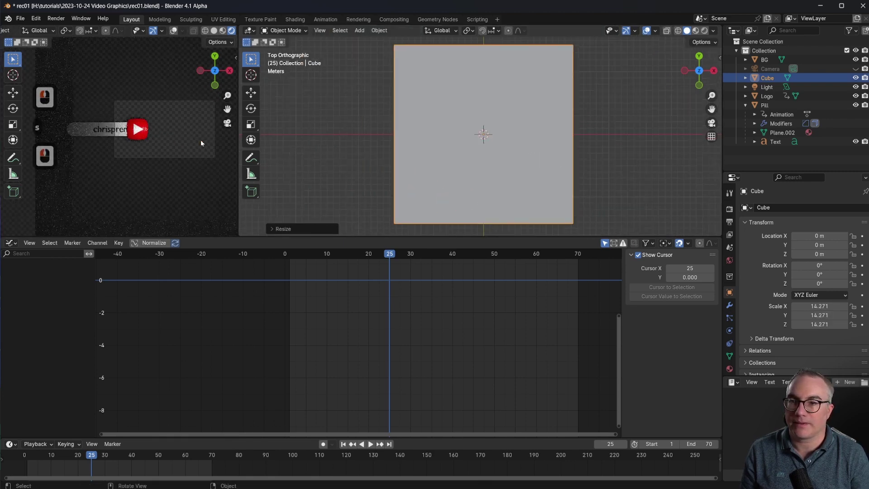
pyautogui.moveTo(605, 158); pyautogui.dragTo(602, 107, button='middle')
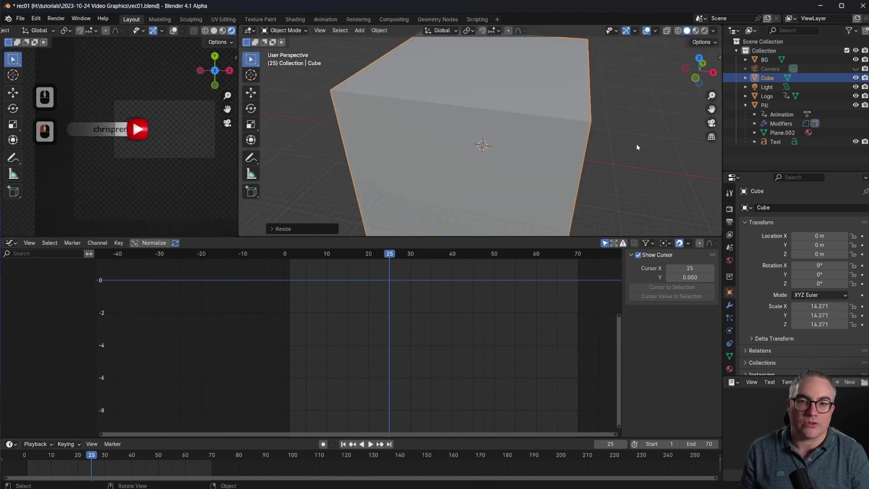
pyautogui.scroll(-10, 789, 319)
pyautogui.scroll(6, 789, 319)
pyautogui.scroll(-9, 754, 297)
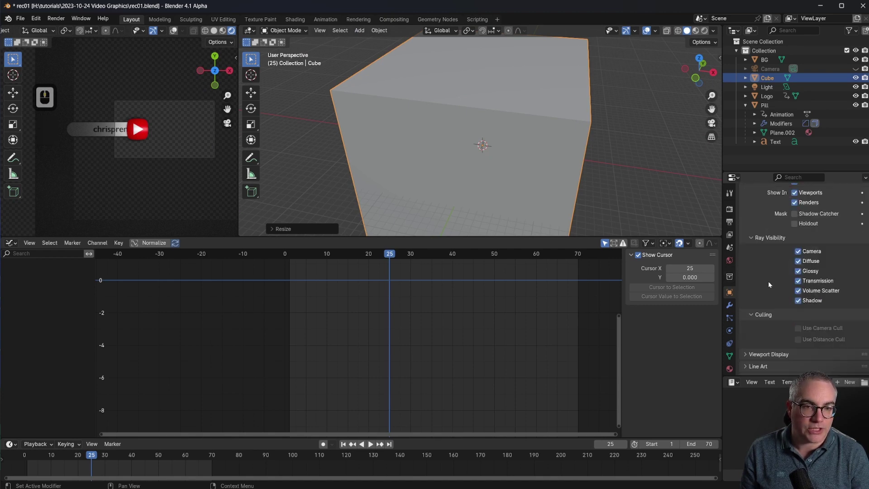
pyautogui.click(763, 350)
pyautogui.scroll(-4, 770, 331)
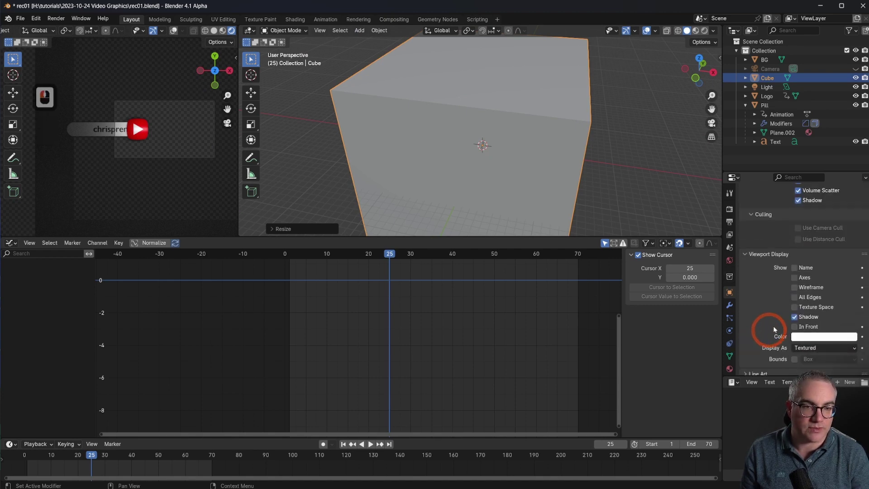
pyautogui.click(811, 348)
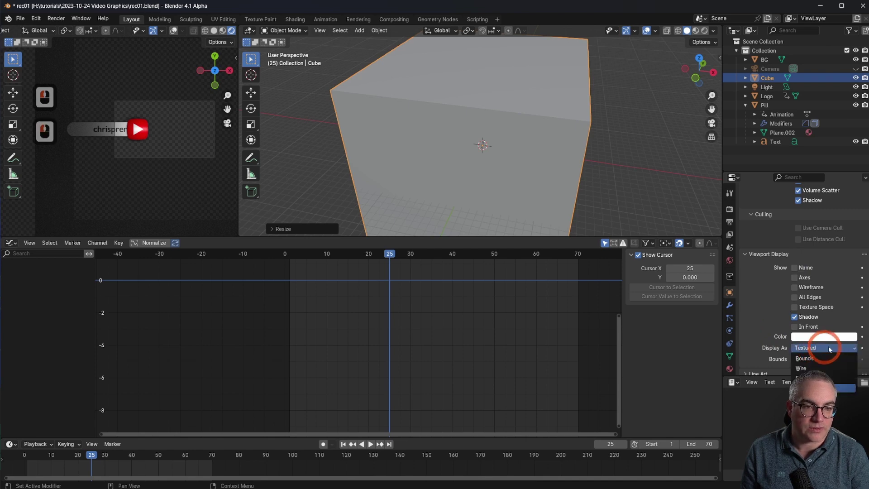
pyautogui.click(805, 358)
# Step: From the top view, move the cube about -16.7 m along X so its right edge lies behind the logo
pyautogui.scroll(-3, 550, 152)
pyautogui.moveTo(561, 150); pyautogui.dragTo(553, 173, button='middle')
pyautogui.scroll(5, 553, 173)
pyautogui.scroll(-2, 553, 173)
pyautogui.scroll(2, 554, 176)
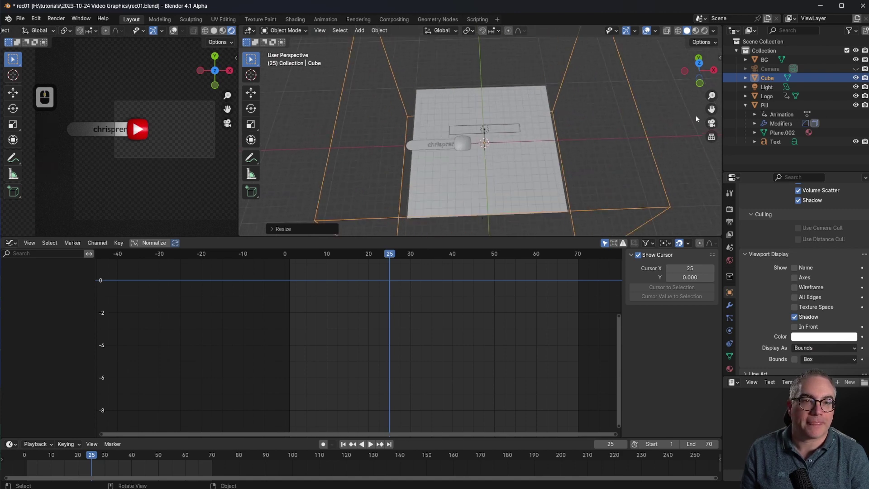
pyautogui.press('KP_7')
pyautogui.press('g')
pyautogui.press('x')
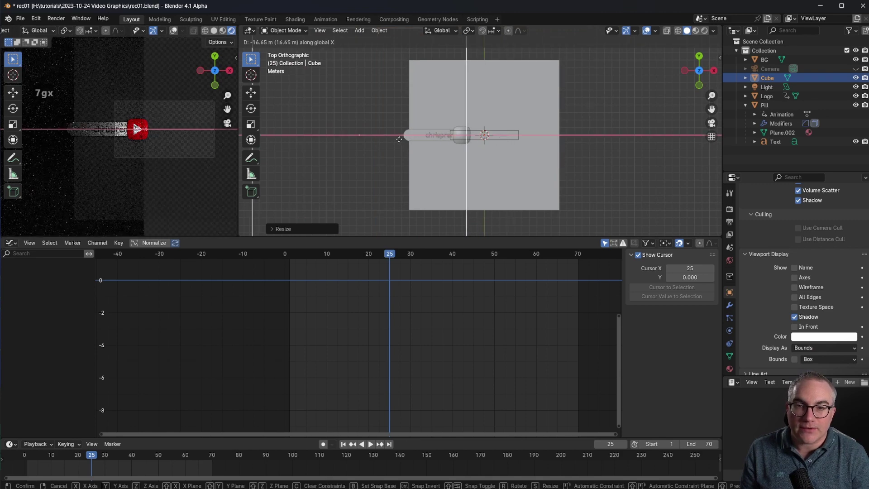
pyautogui.click(399, 142)
pyautogui.scroll(5, 408, 140)
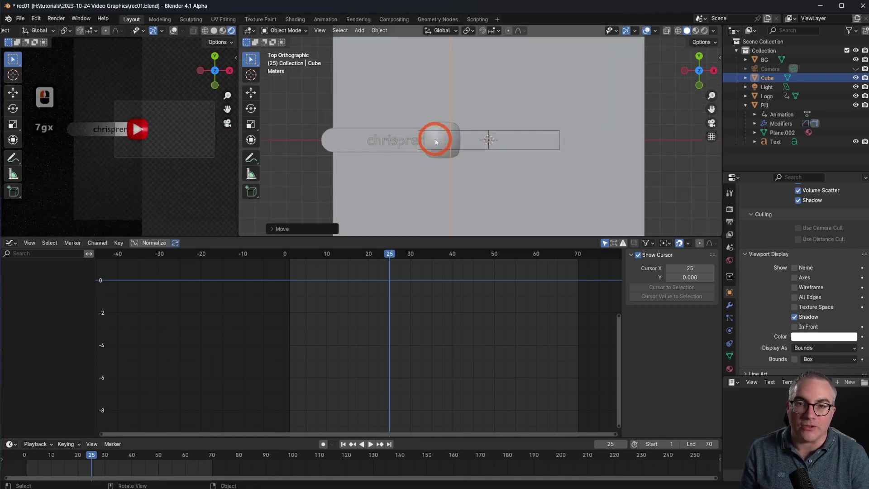
# Step: Collapse the pill's Solidify modifier settings and add a Boolean modifier to the pill
pyautogui.scroll(-9, 422, 141)
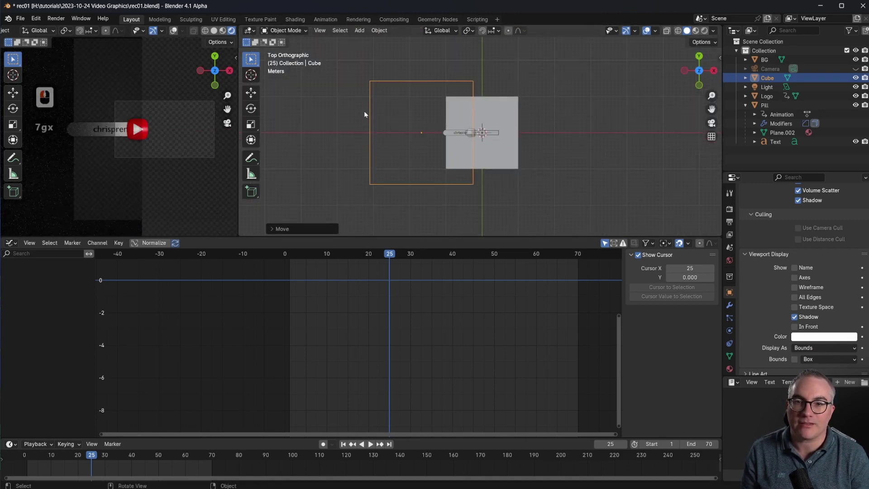
pyautogui.scroll(8, 447, 161)
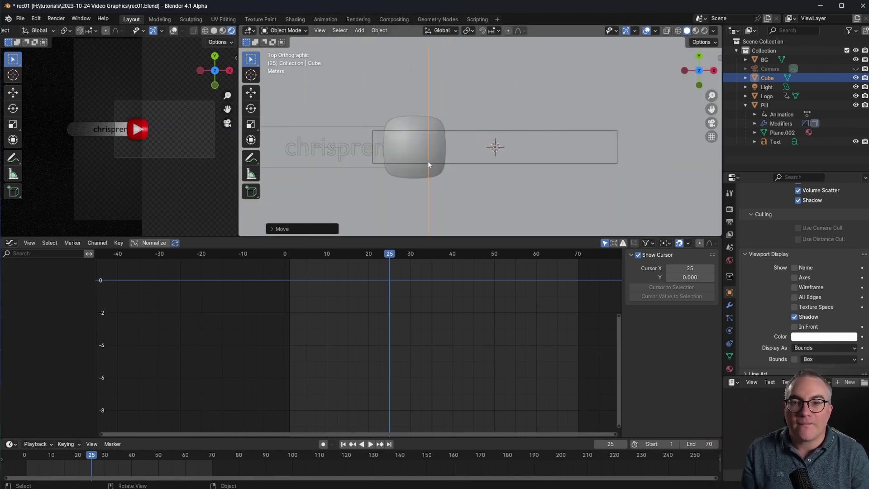
pyautogui.click(322, 131)
pyautogui.click(729, 305)
pyautogui.click(766, 247)
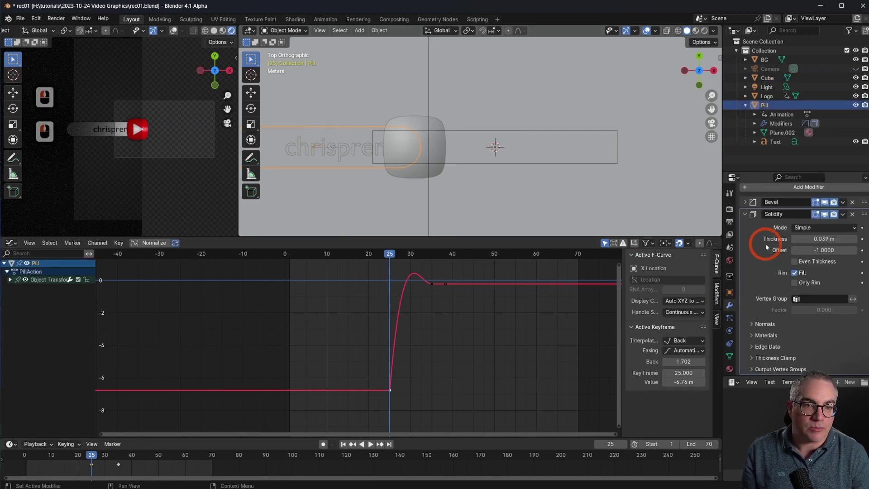
pyautogui.click(745, 214)
pyautogui.click(778, 234)
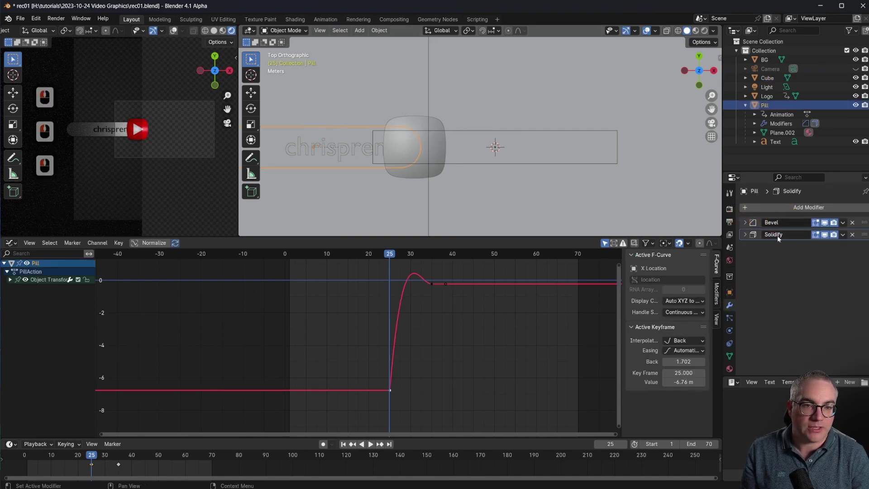
pyautogui.click(781, 209)
pyautogui.click(754, 208)
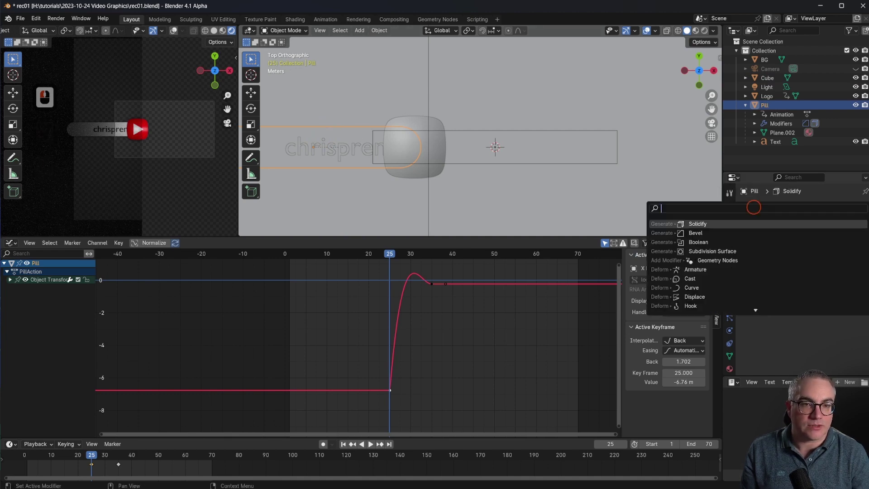
pyautogui.write('bool')
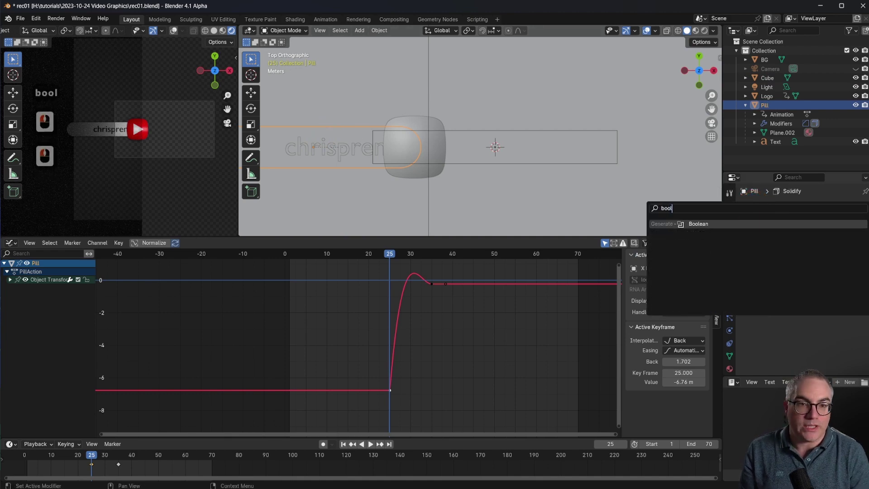
pyautogui.click(753, 225)
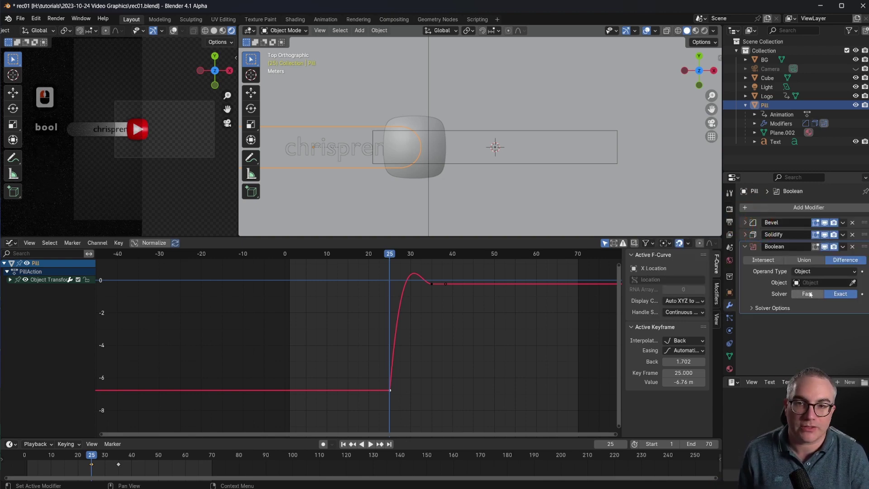
# Step: Pick the bounds-displayed cube as the target object of the pill's Boolean Difference modifier
pyautogui.scroll(-4, 417, 146)
pyautogui.scroll(-5, 468, 167)
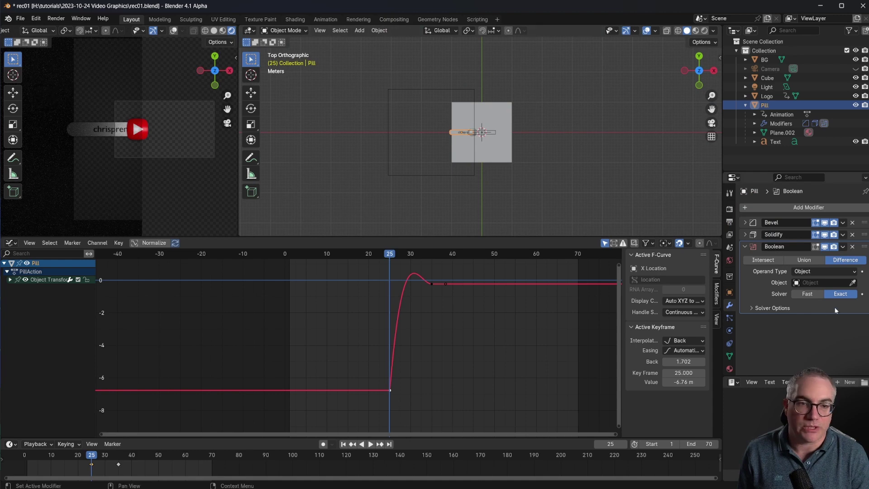
pyautogui.click(853, 283)
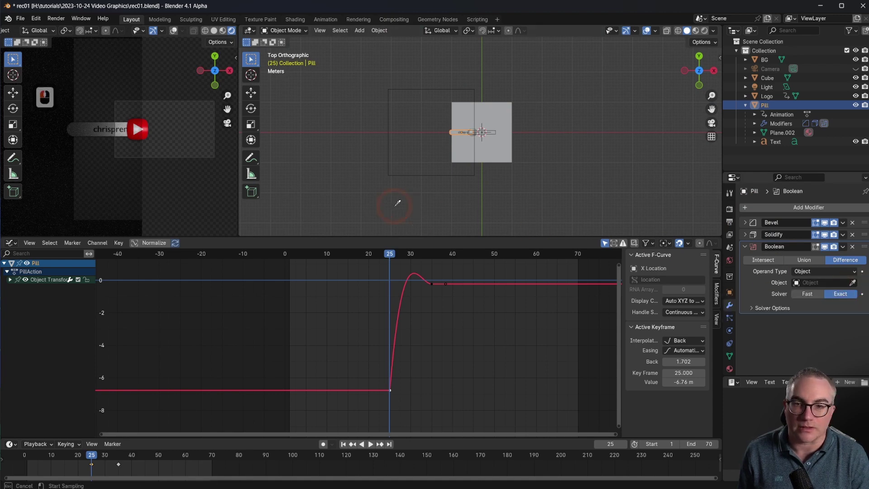
pyautogui.click(429, 173)
pyautogui.click(864, 310)
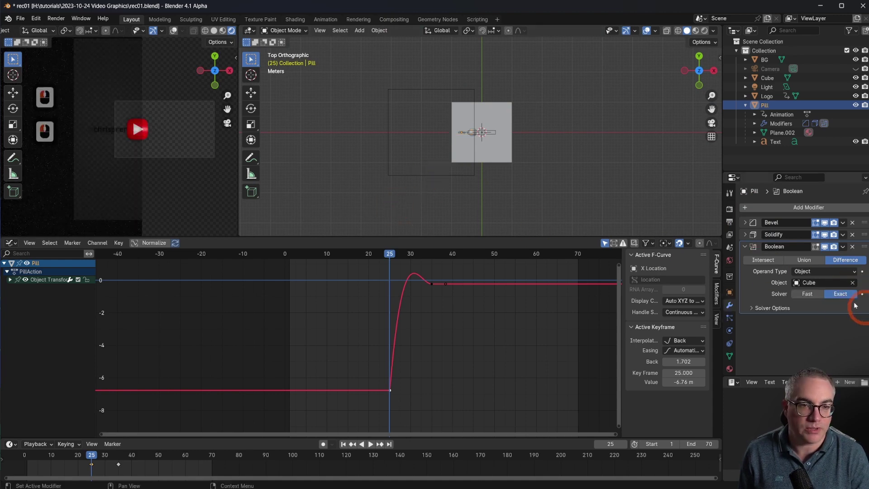
# Step: Scrub between frames 25 and 26 and examine in perspective how the cube cuts the pill and what happens to the text
pyautogui.scroll(8, 414, 154)
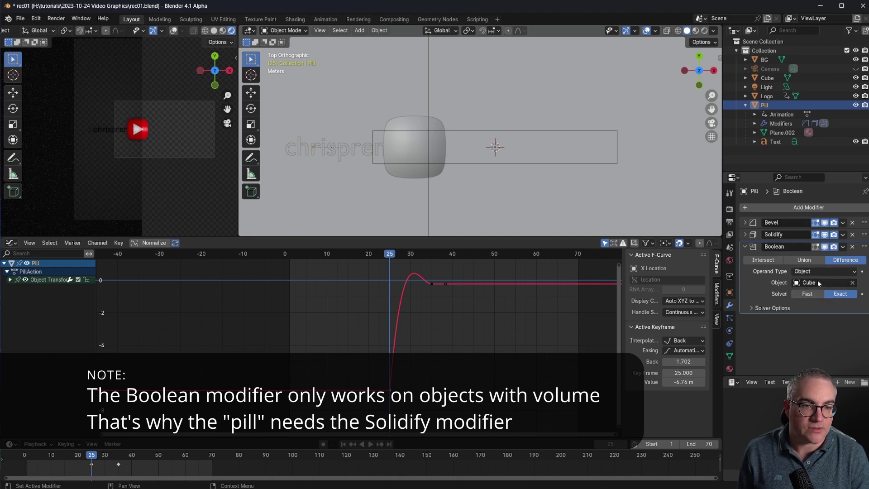
pyautogui.scroll(-4, 428, 166)
pyautogui.scroll(2, 428, 166)
pyautogui.moveTo(430, 168); pyautogui.dragTo(488, 162, button='middle')
pyautogui.moveTo(390, 256); pyautogui.dragTo(393, 257)
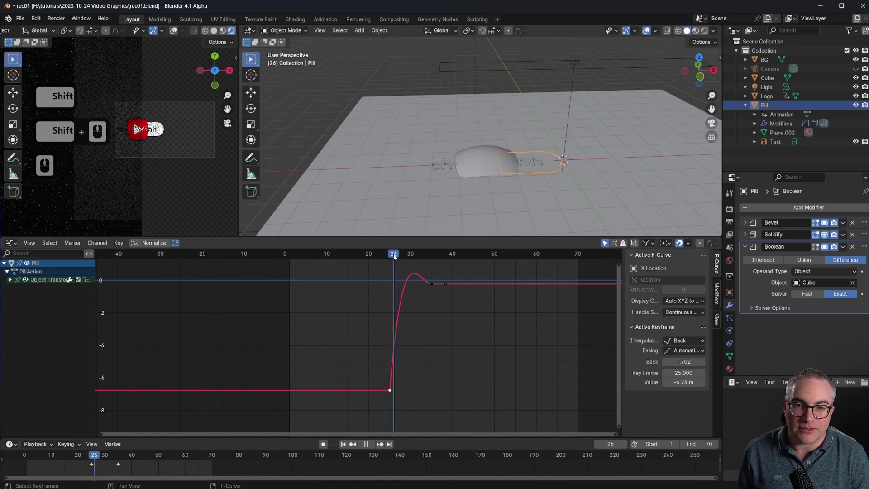
pyautogui.moveTo(506, 157)
pyautogui.mouseDown(button='middle')
pyautogui.moveTo(501, 178)
pyautogui.moveTo(499, 147)
pyautogui.mouseUp(button='middle')
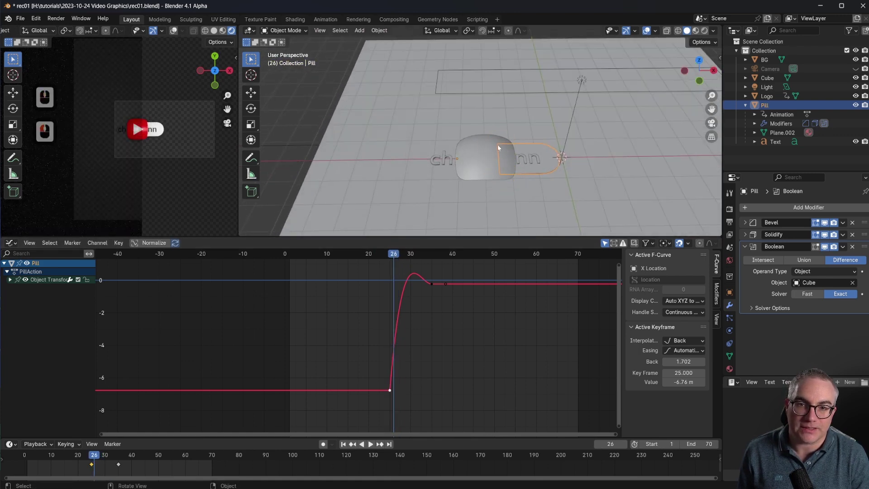
pyautogui.moveTo(400, 257)
pyautogui.mouseDown()
pyautogui.moveTo(460, 257)
pyautogui.moveTo(390, 254)
pyautogui.mouseUp()
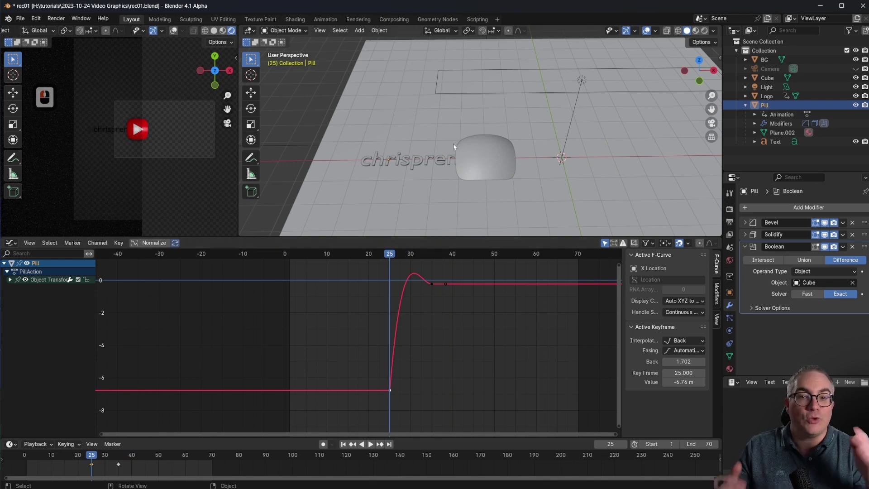
pyautogui.moveTo(491, 142); pyautogui.dragTo(487, 167, button='middle')
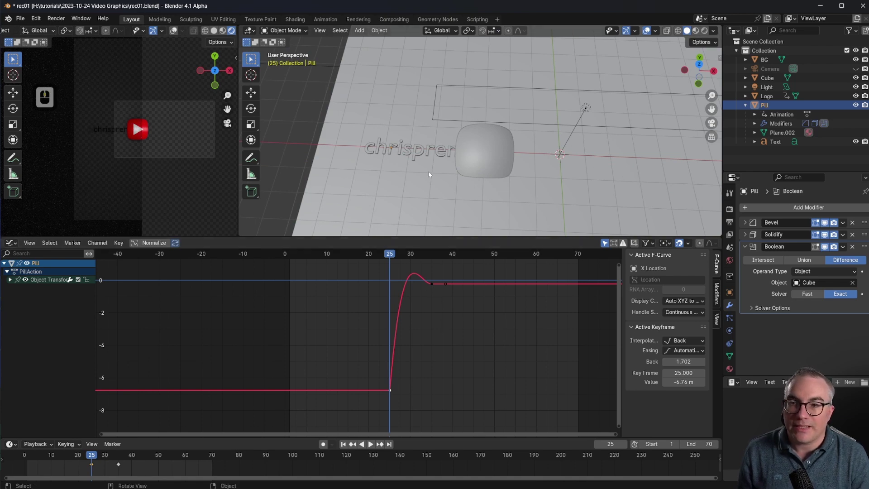
# Step: Try to add a Boolean modifier to the text object
pyautogui.click(468, 159)
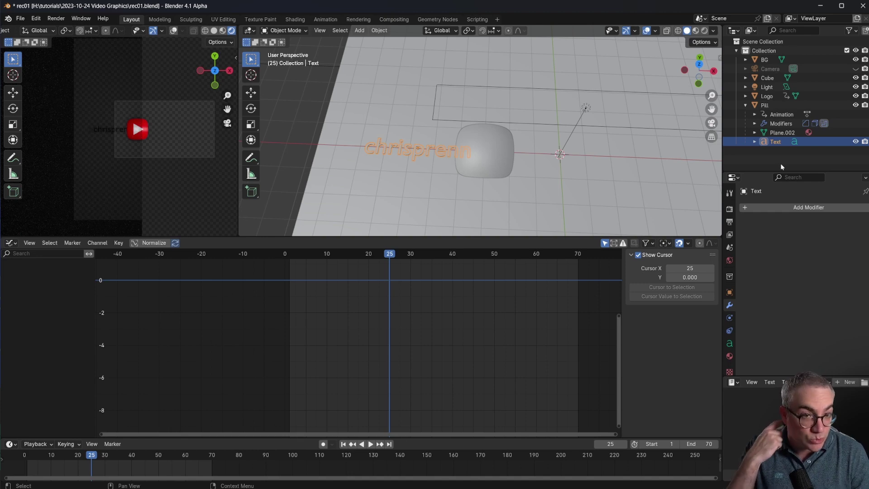
pyautogui.click(770, 105)
pyautogui.click(778, 143)
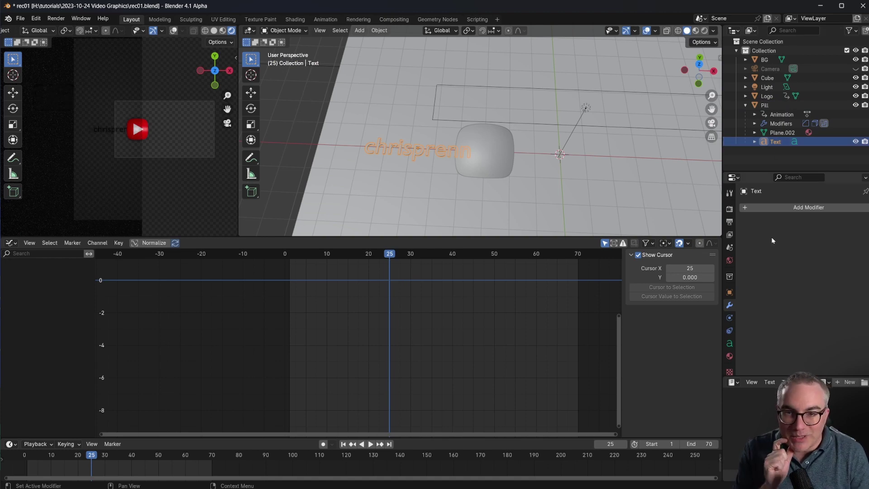
pyautogui.click(778, 131)
pyautogui.click(792, 207)
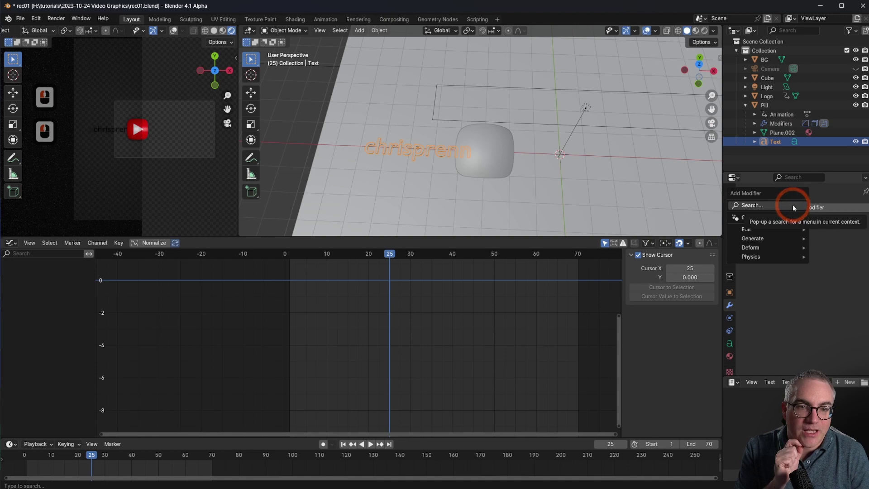
pyautogui.click(766, 205)
pyautogui.write('bool')
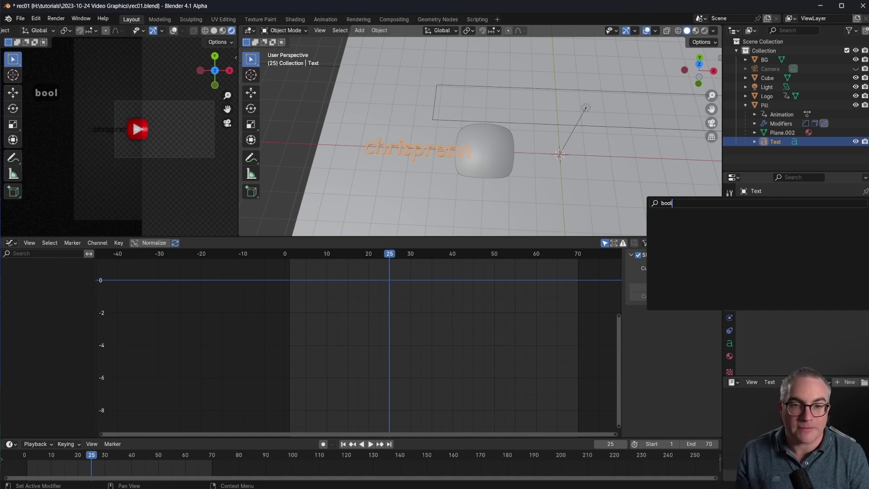
pyautogui.click(790, 309)
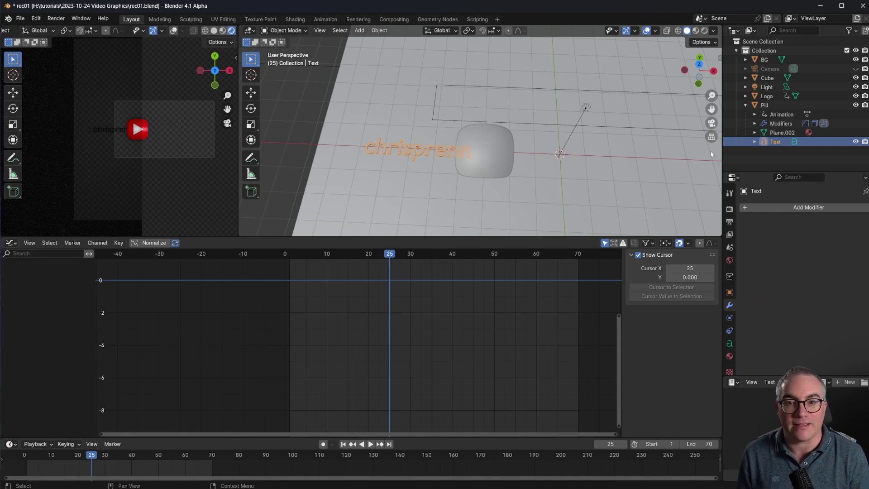
# Step: Insert the sample characters "sdfsdfsdf" at the start of the text object and delete them again in edit mode
pyautogui.press('Tab')
pyautogui.press('Home')
pyautogui.press('Home')
pyautogui.write('sdfsdfsdf')
pyautogui.hotkey('shift', 'Home')
pyautogui.press('Delete')
pyautogui.press('Tab')
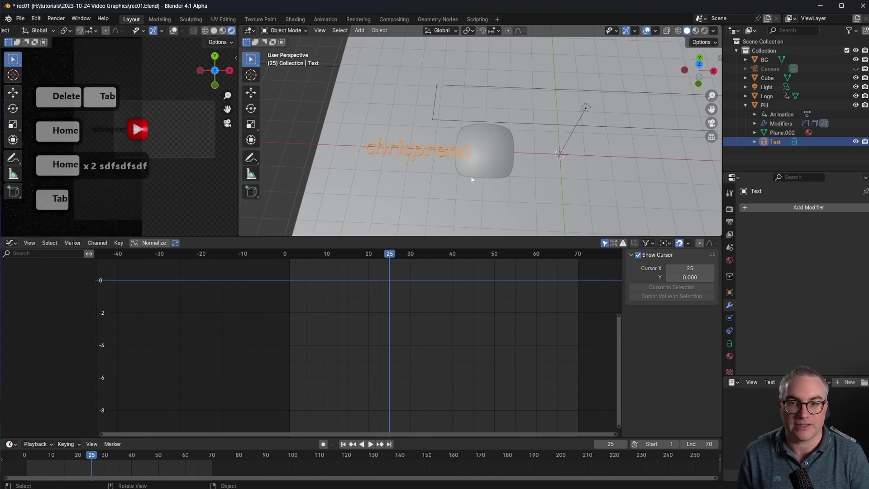